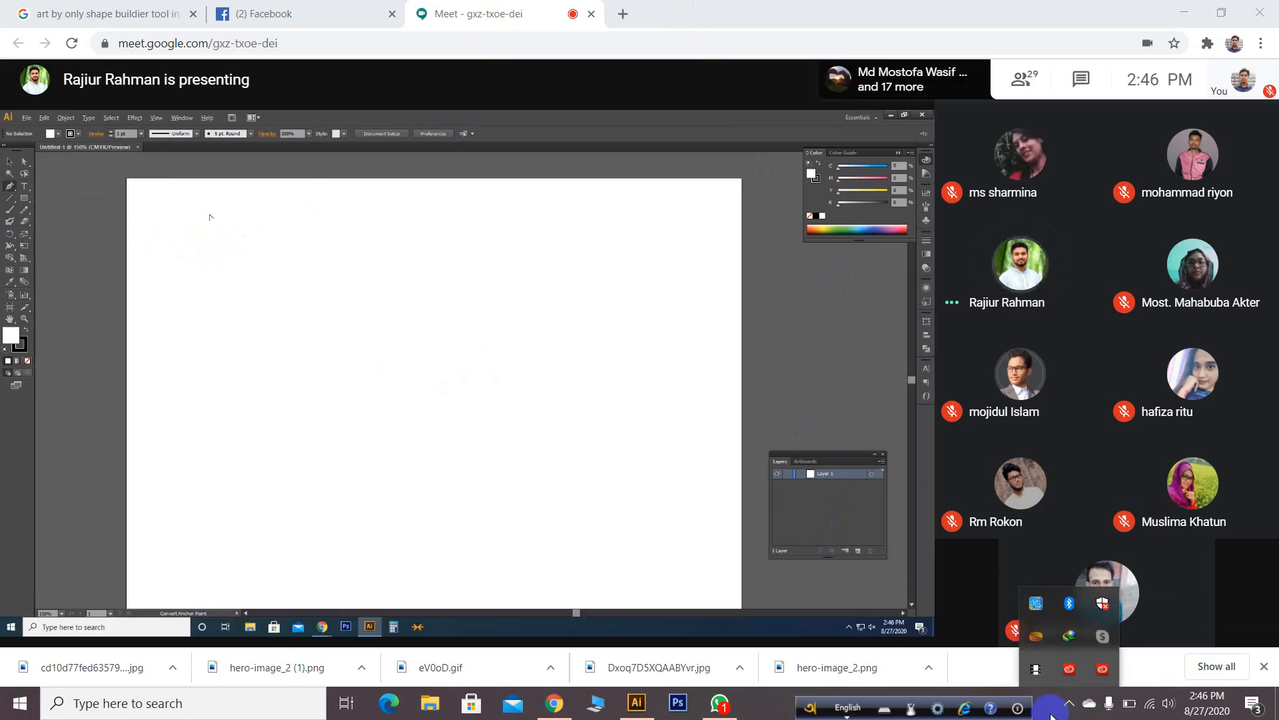
Close the Facebook and Google search tabs so that only the meeting tab stays open
{"action": "left_click", "coordinate": [1051, 716]}
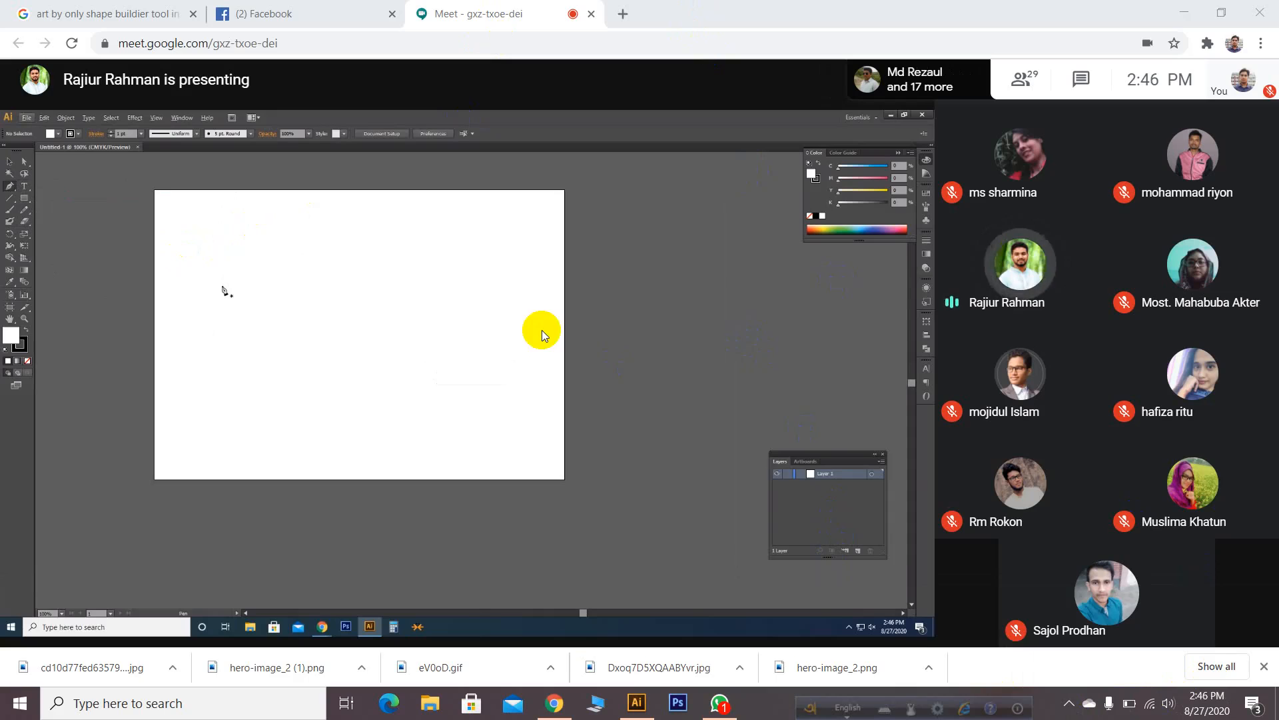
{"action": "left_click", "coordinate": [392, 14]}
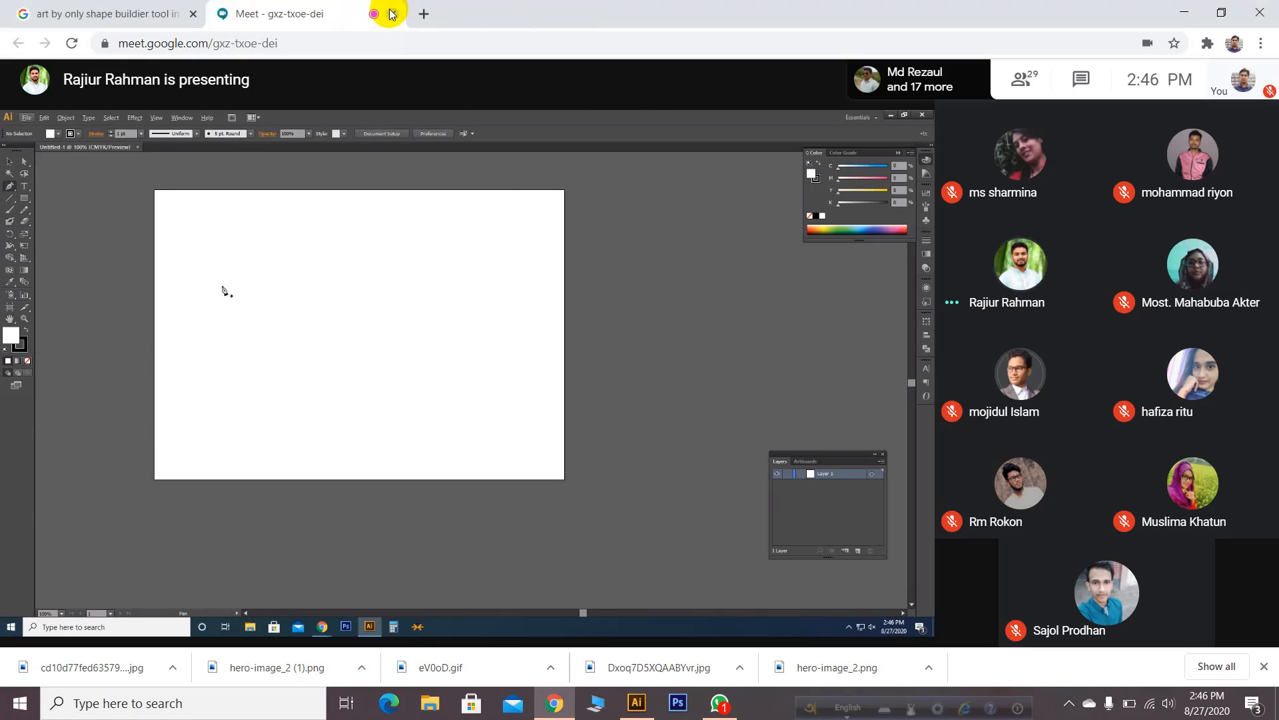
{"action": "left_click", "coordinate": [192, 13]}
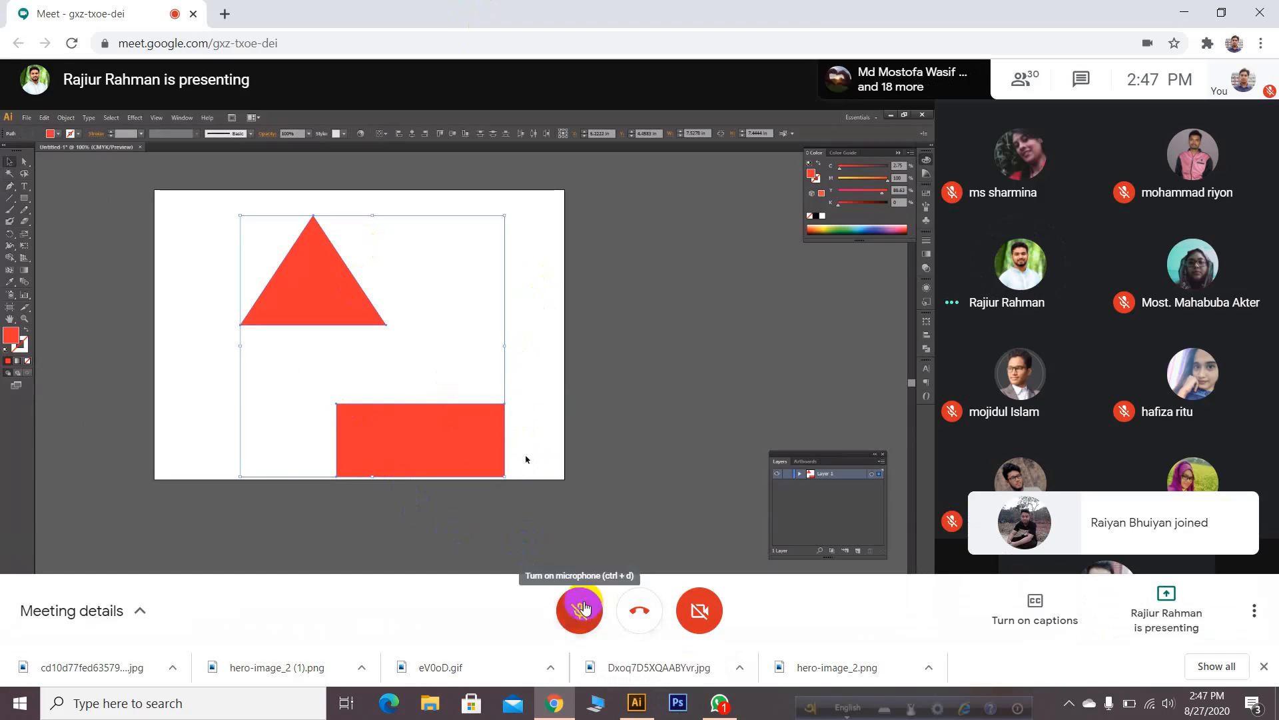
Unmute the meeting microphone for each short reply and mute it again after speaking
{"action": "left_click", "coordinate": [578, 611]}
{"action": "left_click", "coordinate": [577, 611]}
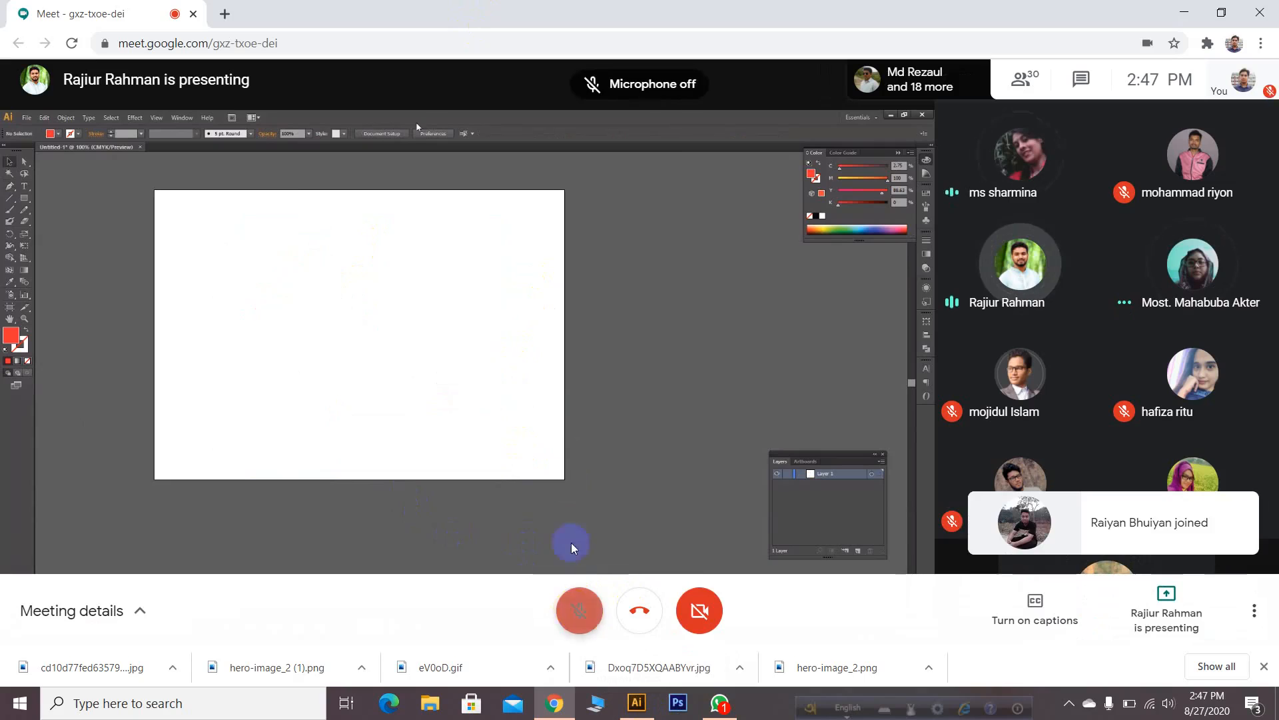
{"action": "mouse_move", "coordinate": [559, 426]}
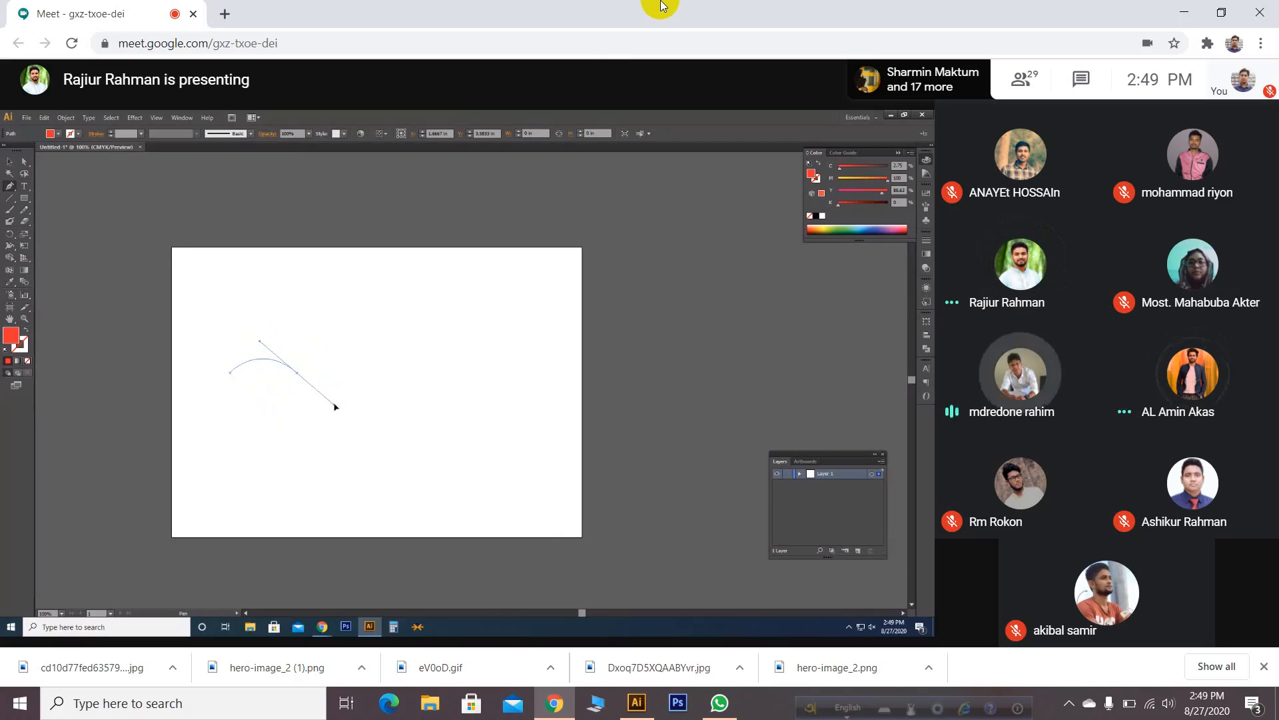
{"action": "left_click", "coordinate": [576, 613]}
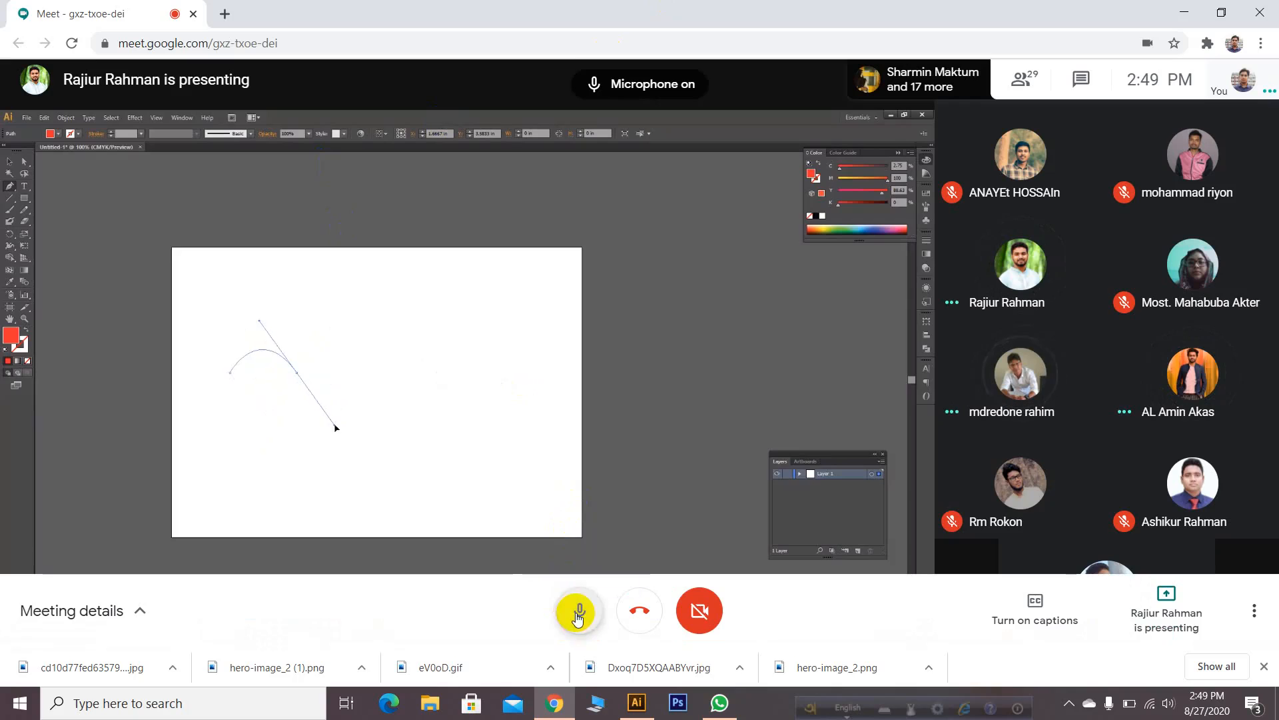
{"action": "left_click", "coordinate": [577, 615]}
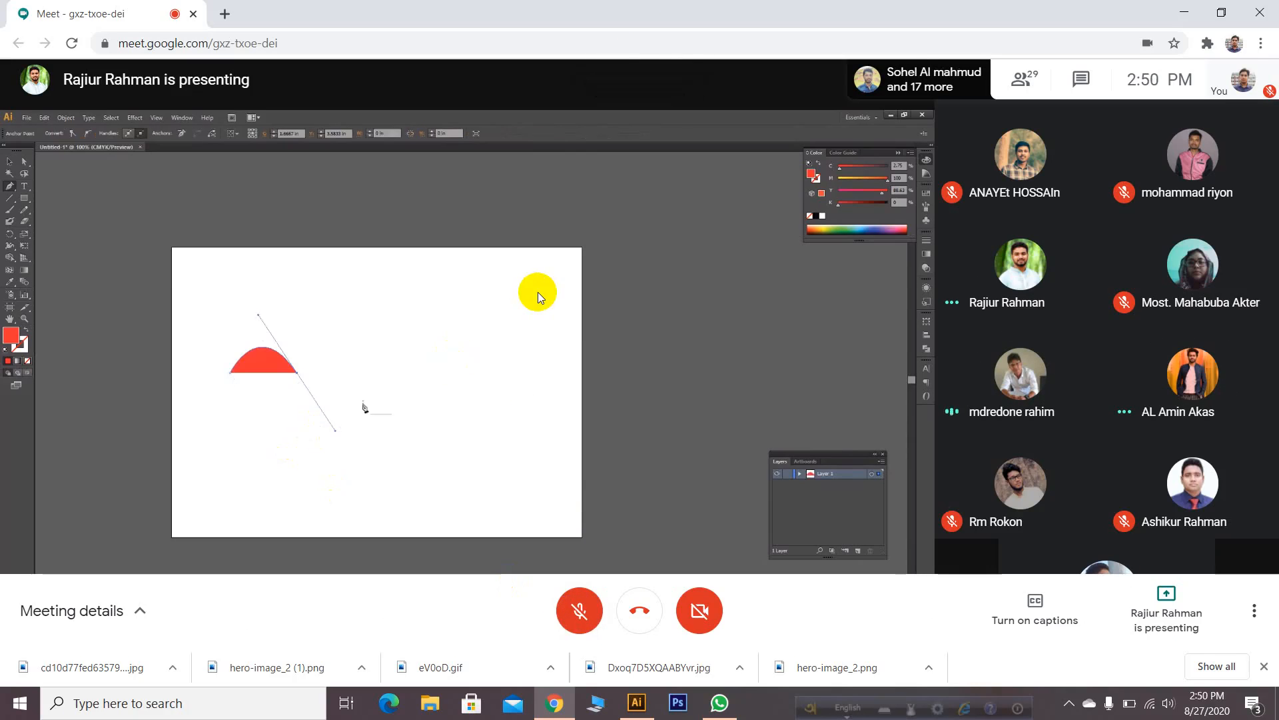
{"action": "mouse_move", "coordinate": [538, 291]}
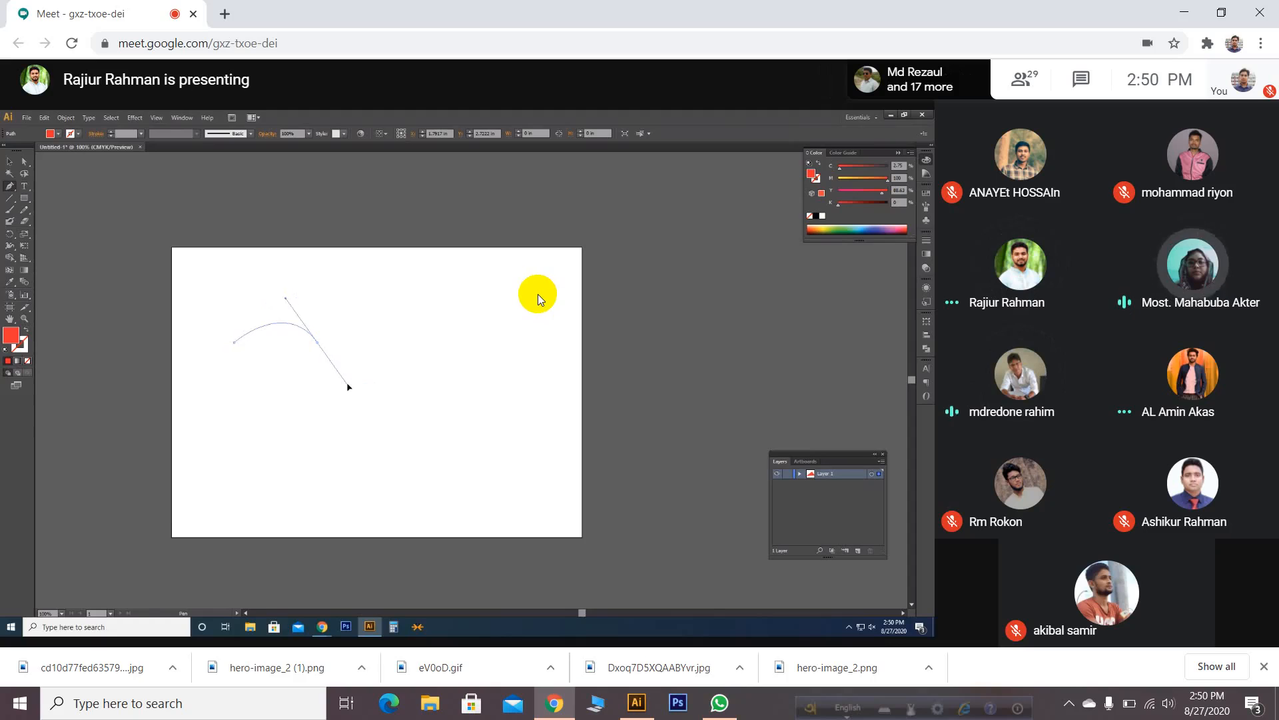
{"action": "mouse_move", "coordinate": [467, 434]}
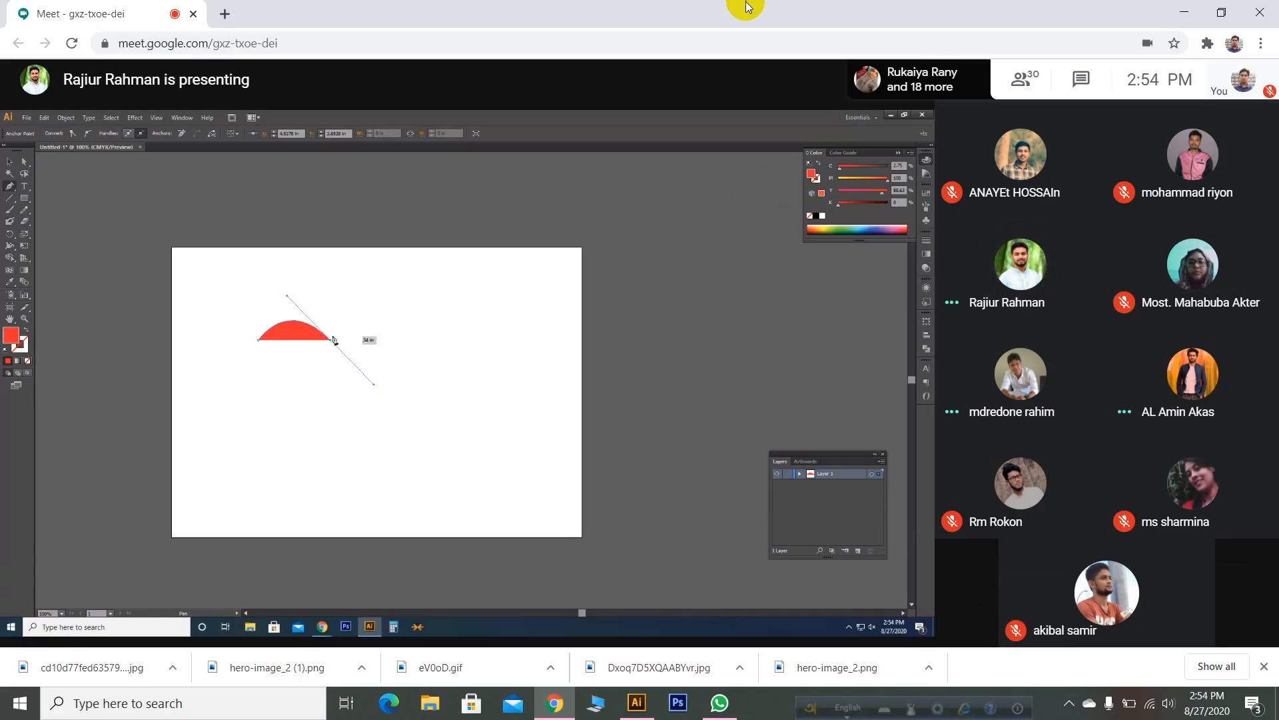
{"action": "left_click", "coordinate": [577, 609]}
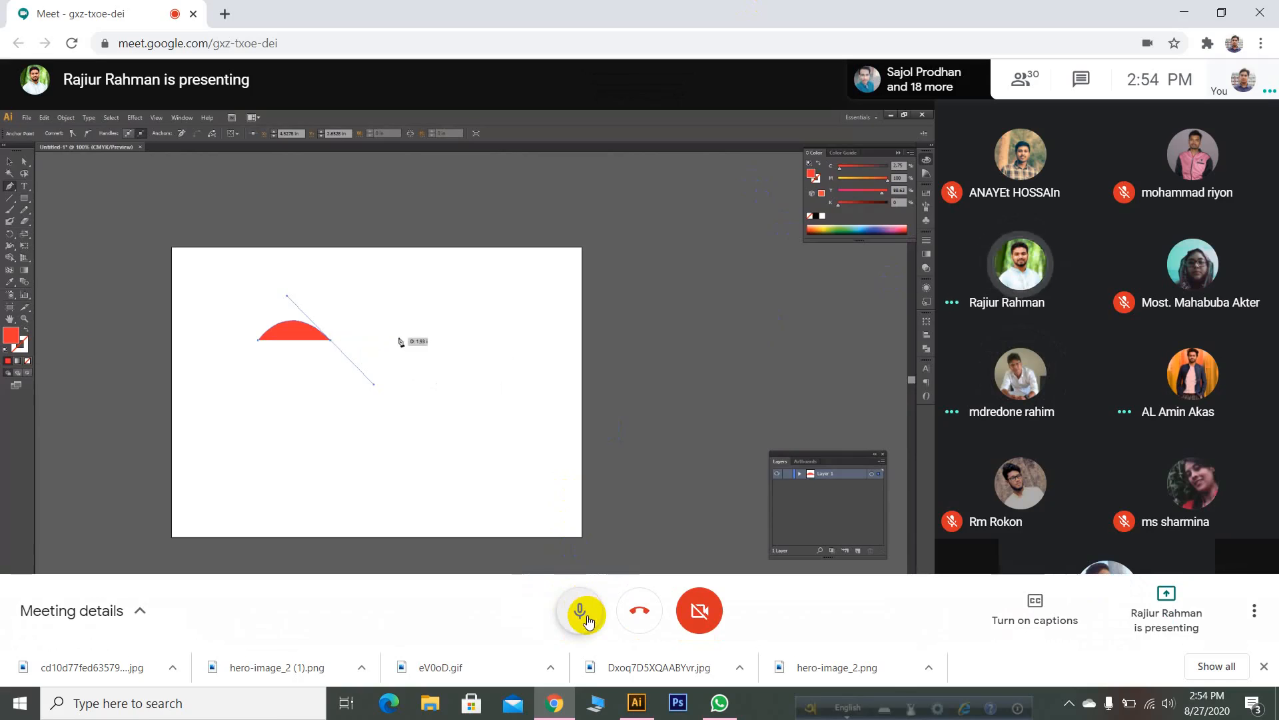
{"action": "left_click", "coordinate": [588, 621]}
{"action": "mouse_move", "coordinate": [629, 422]}
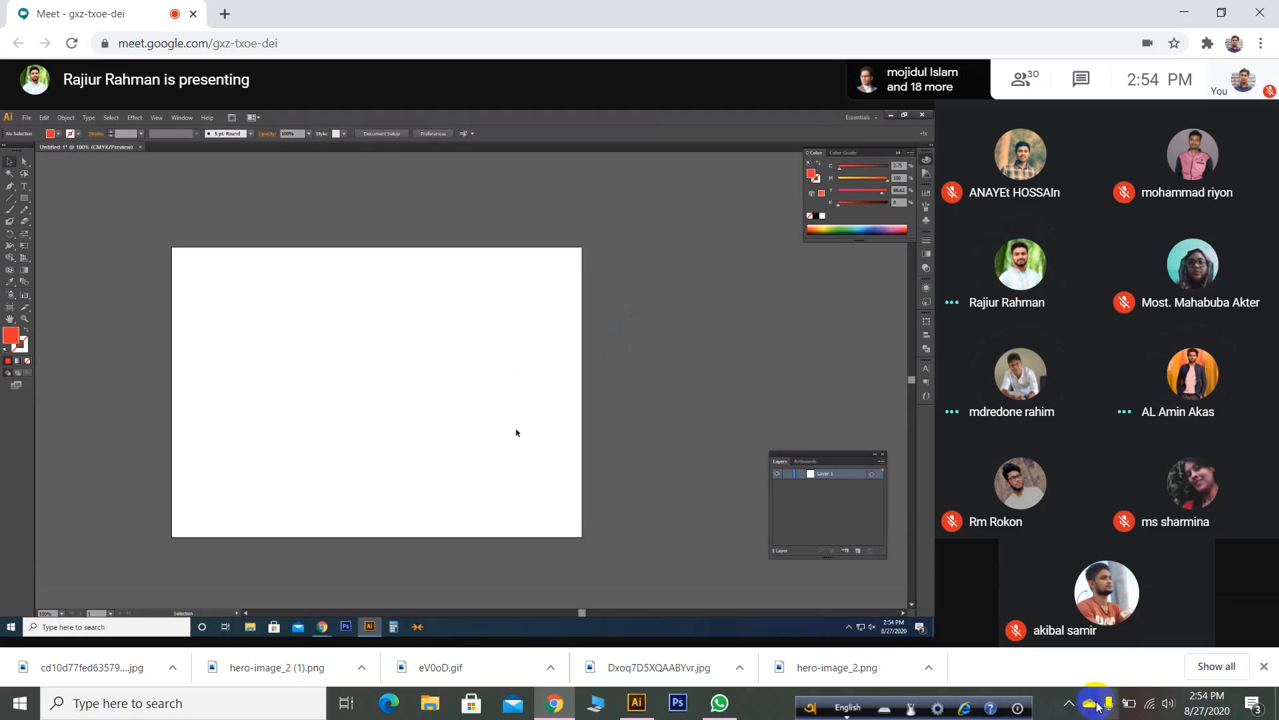
{"action": "left_click", "coordinate": [1068, 704]}
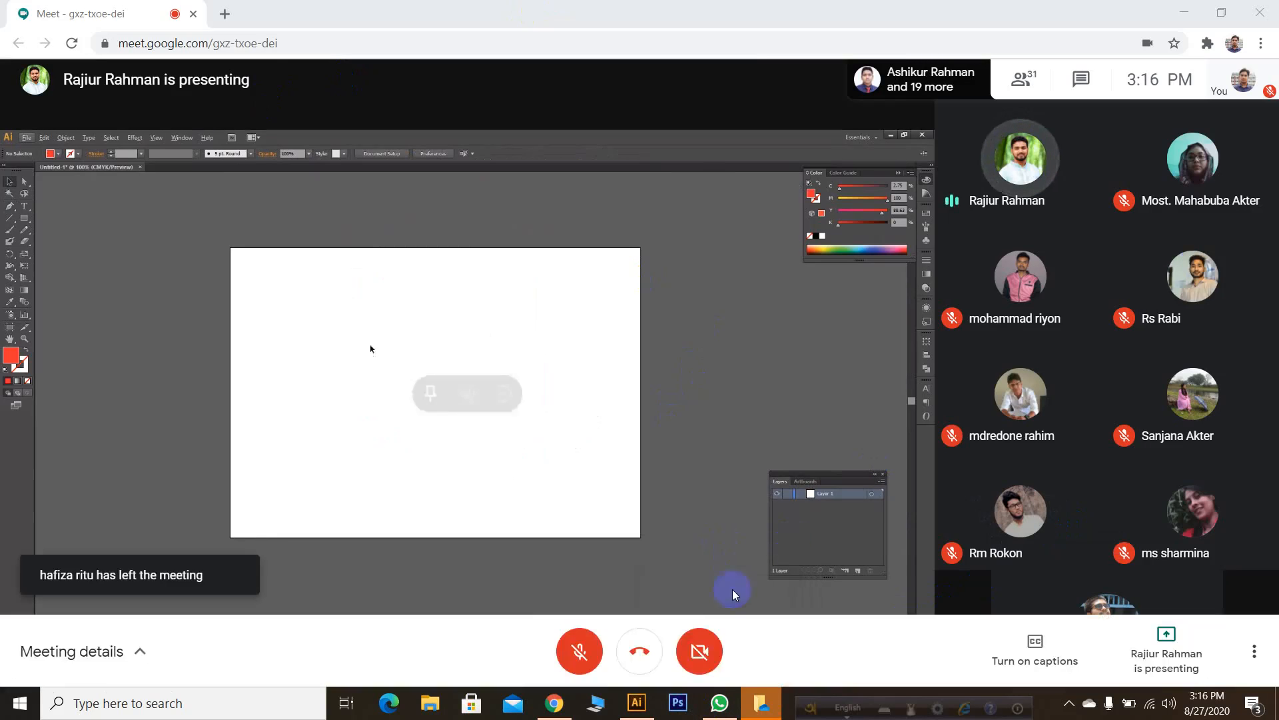
{"action": "mouse_move", "coordinate": [651, 706]}
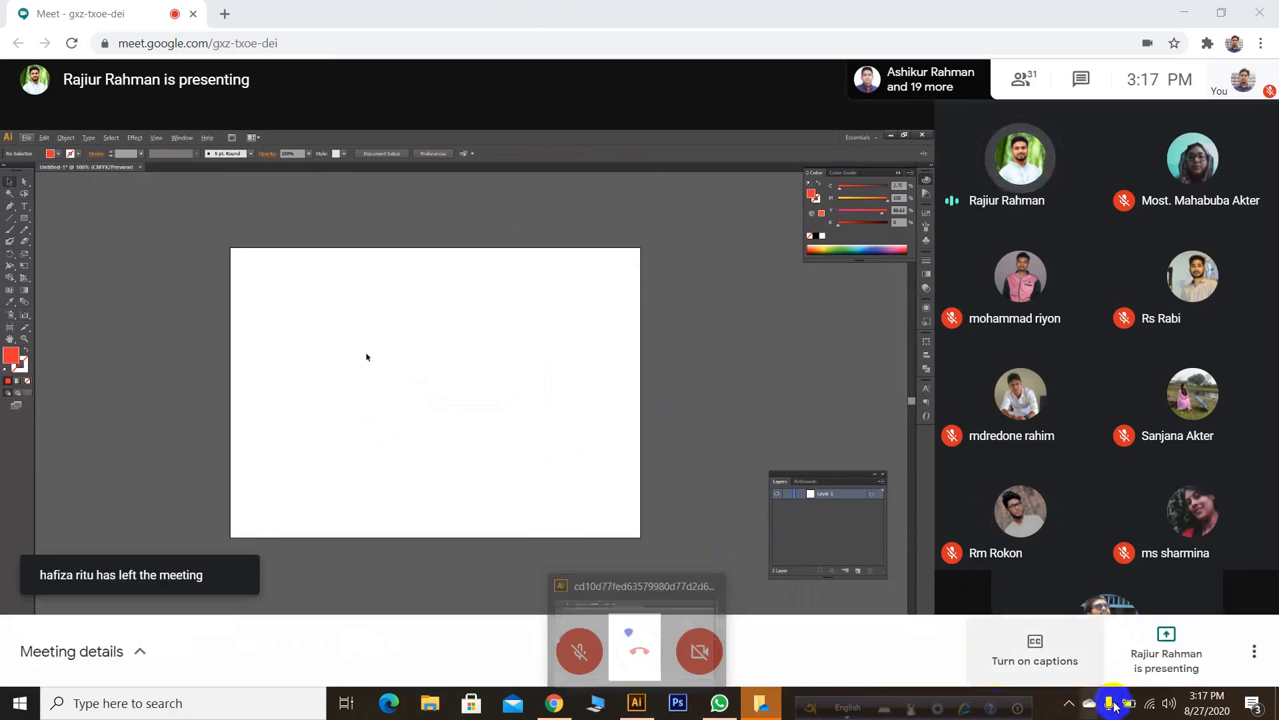
{"action": "left_click", "coordinate": [1068, 704]}
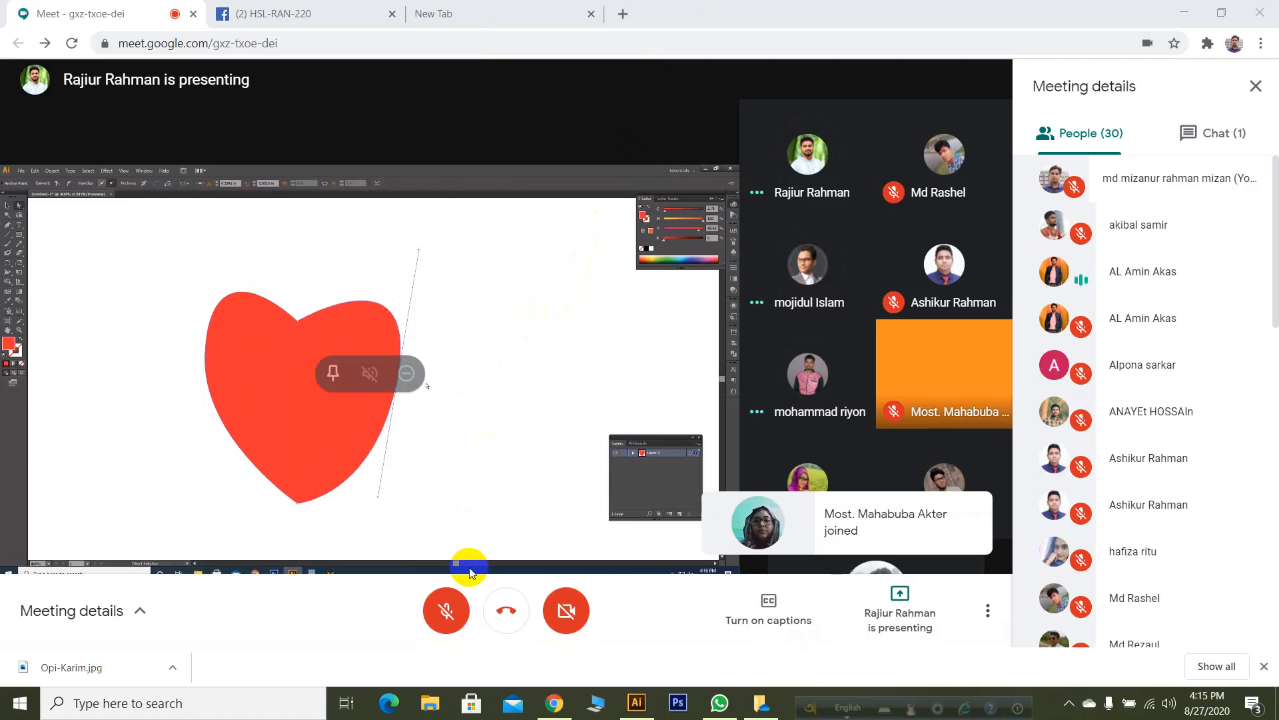
Switch to Illustrator and undo the blue leaf-shaped path to leave the artboard empty
{"action": "left_click", "coordinate": [640, 705]}
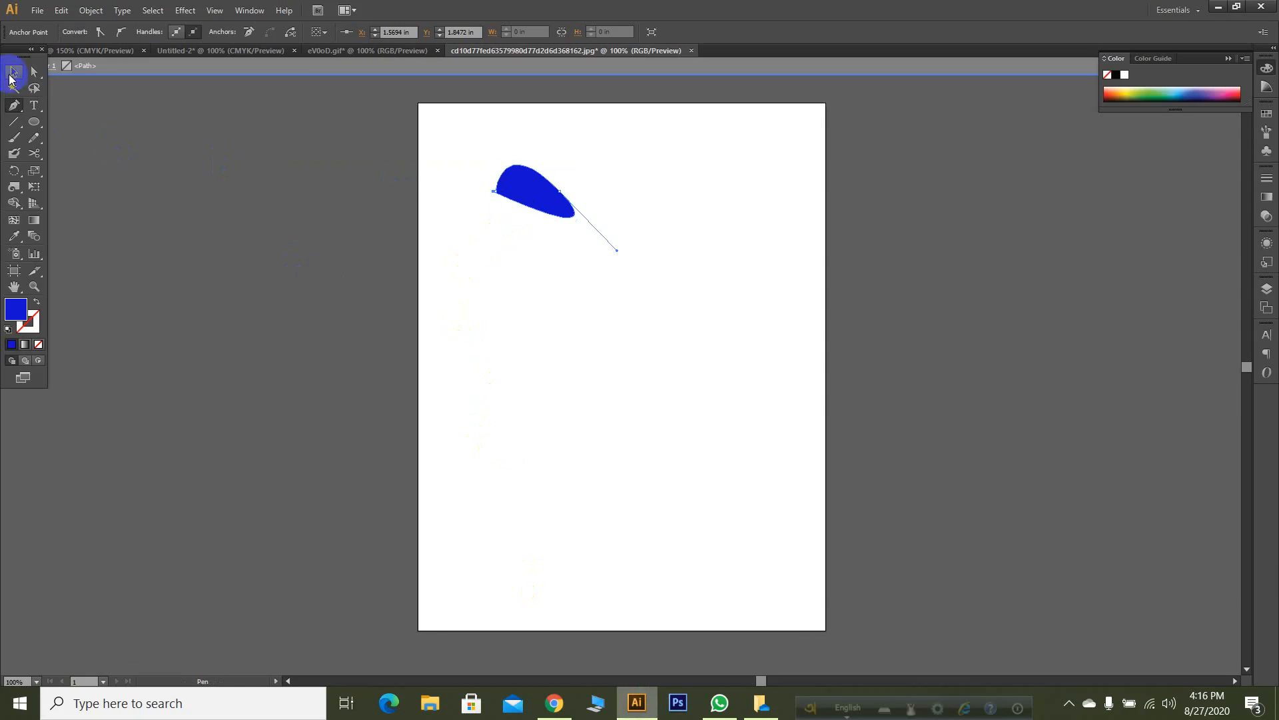
{"action": "left_click", "coordinate": [11, 74]}
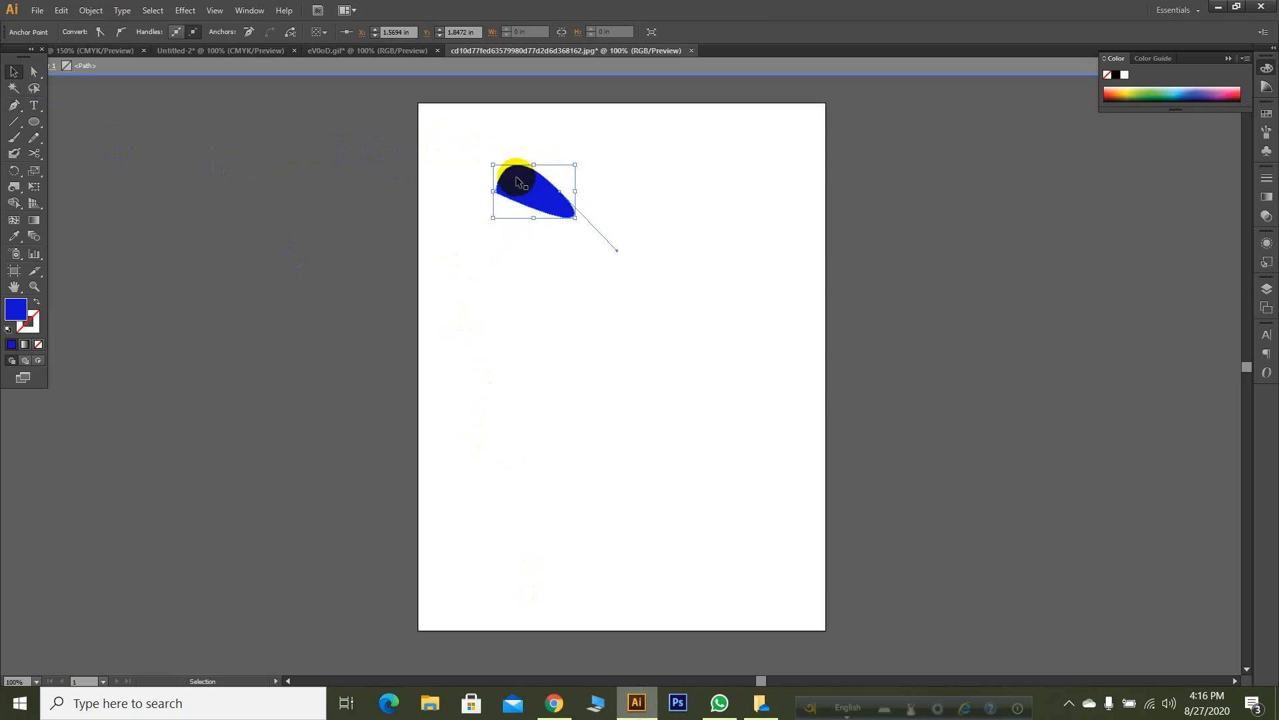
{"action": "key", "text": "ctrl+z"}
{"action": "key", "text": "ctrl+z"}
{"action": "key", "text": "ctrl+z"}
{"action": "key", "text": "ctrl+z"}
{"action": "key", "text": "ctrl+z"}
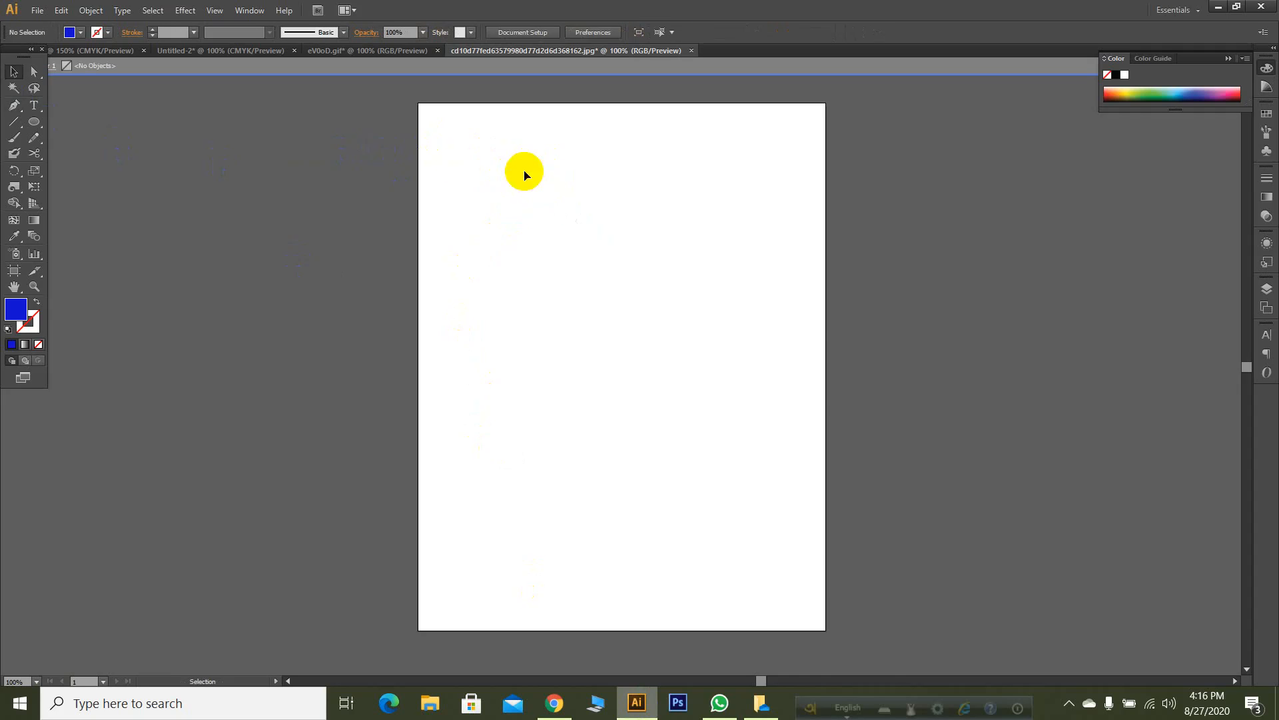
Draw a blue heart-shaped path with curved lobes in the upper part of the artboard using the Pen tool, and deselect it
{"action": "left_click", "coordinate": [16, 106]}
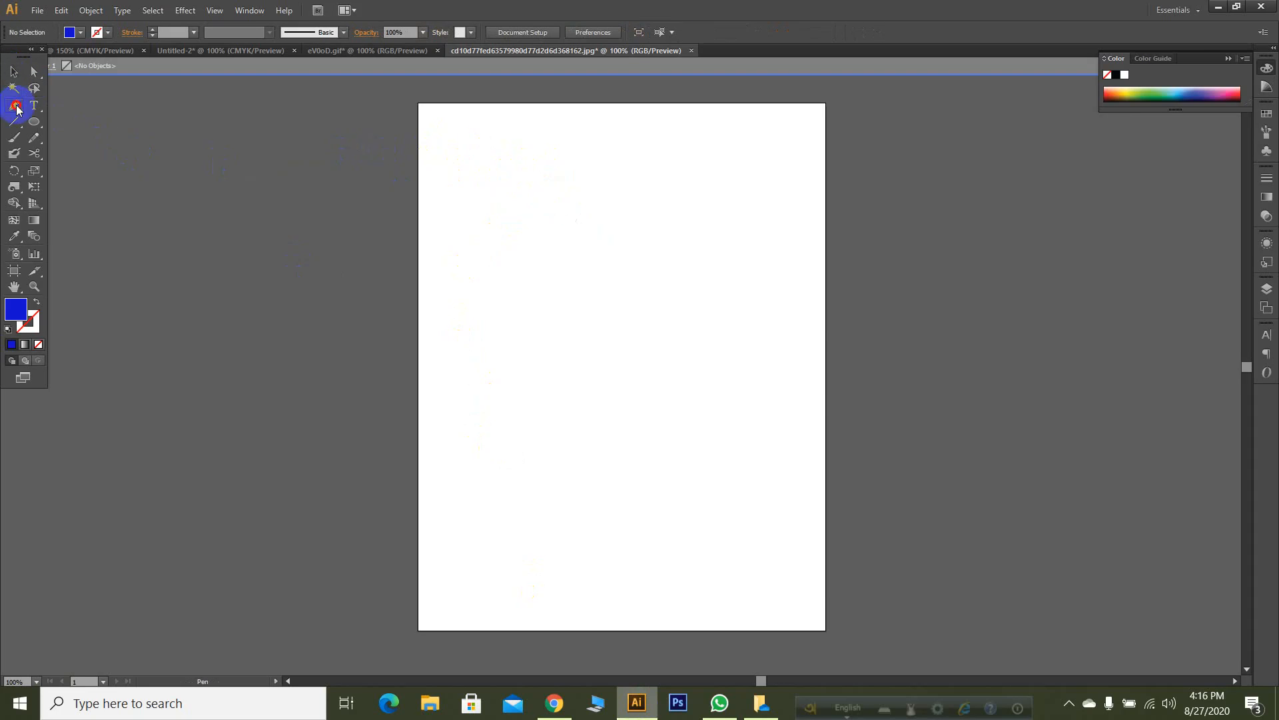
{"action": "left_click", "coordinate": [560, 199]}
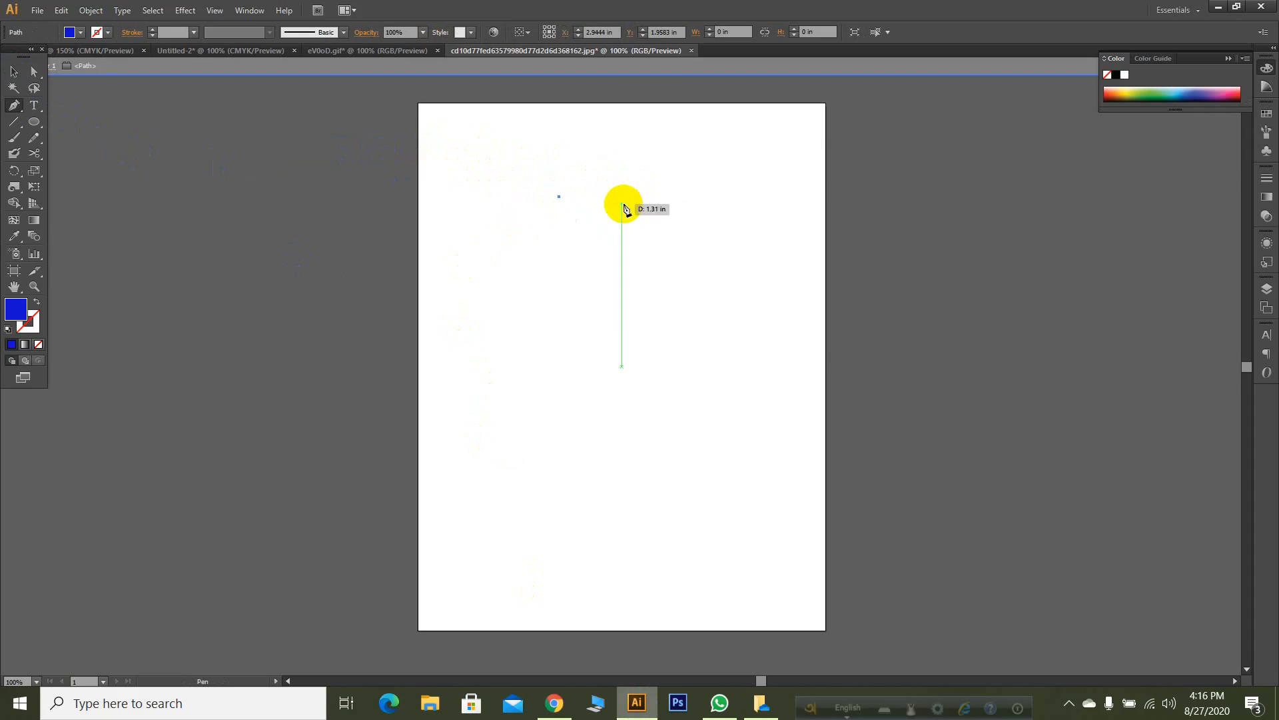
{"action": "left_click_drag", "start_coordinate": [621, 203], "coordinate": [619, 261]}
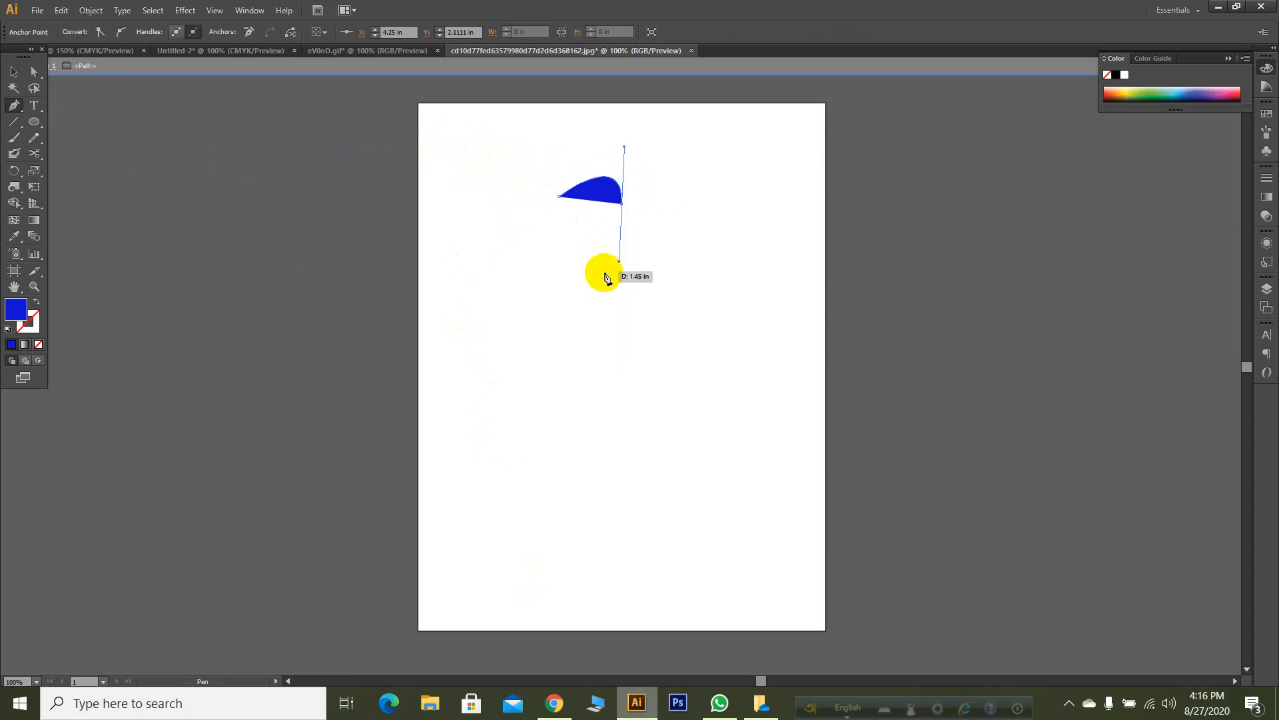
{"action": "left_click", "coordinate": [558, 276]}
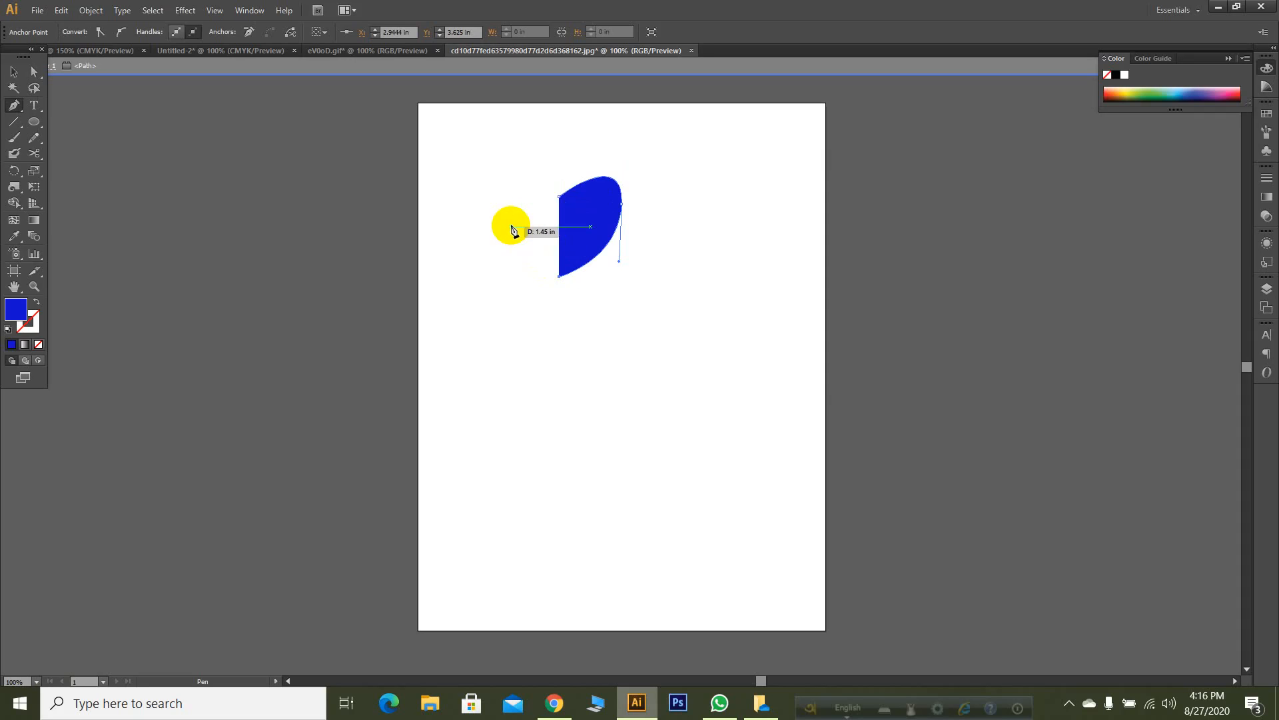
{"action": "left_click_drag", "start_coordinate": [511, 227], "coordinate": [543, 155]}
{"action": "left_click", "coordinate": [526, 185], "text": "ctrl"}
{"action": "left_click_drag", "start_coordinate": [549, 168], "coordinate": [513, 144]}
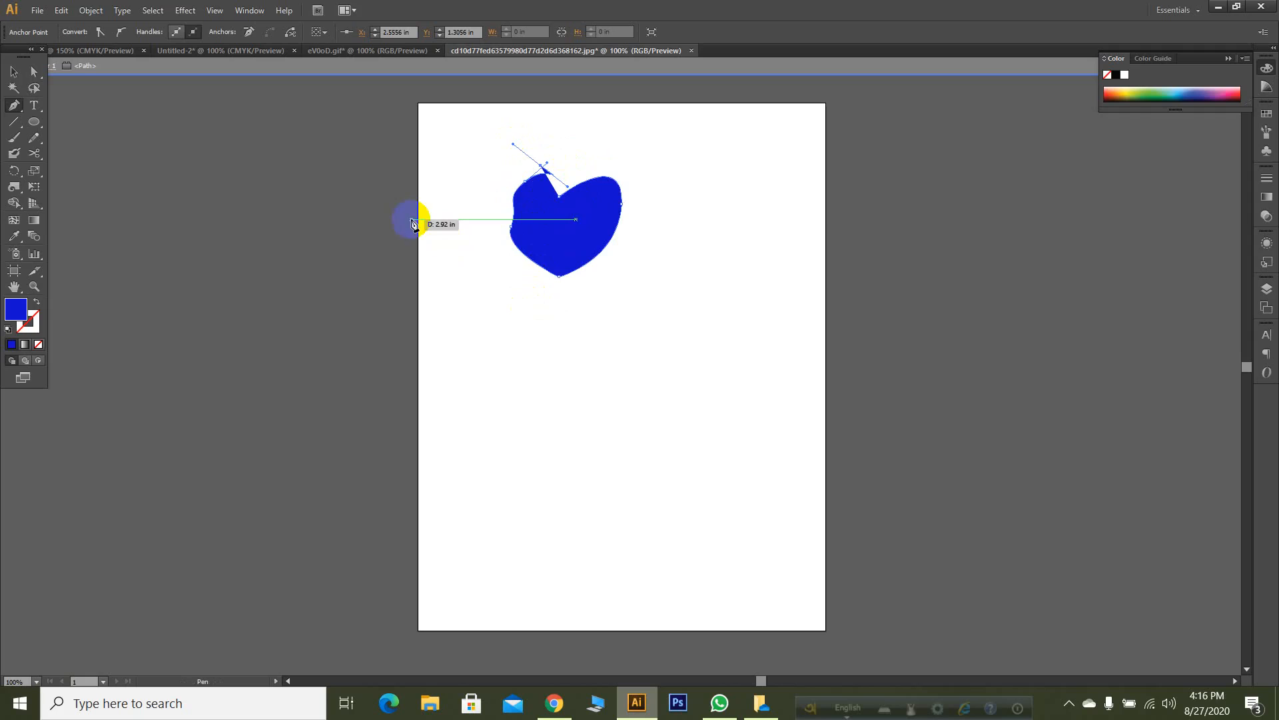
{"action": "left_click", "coordinate": [19, 72]}
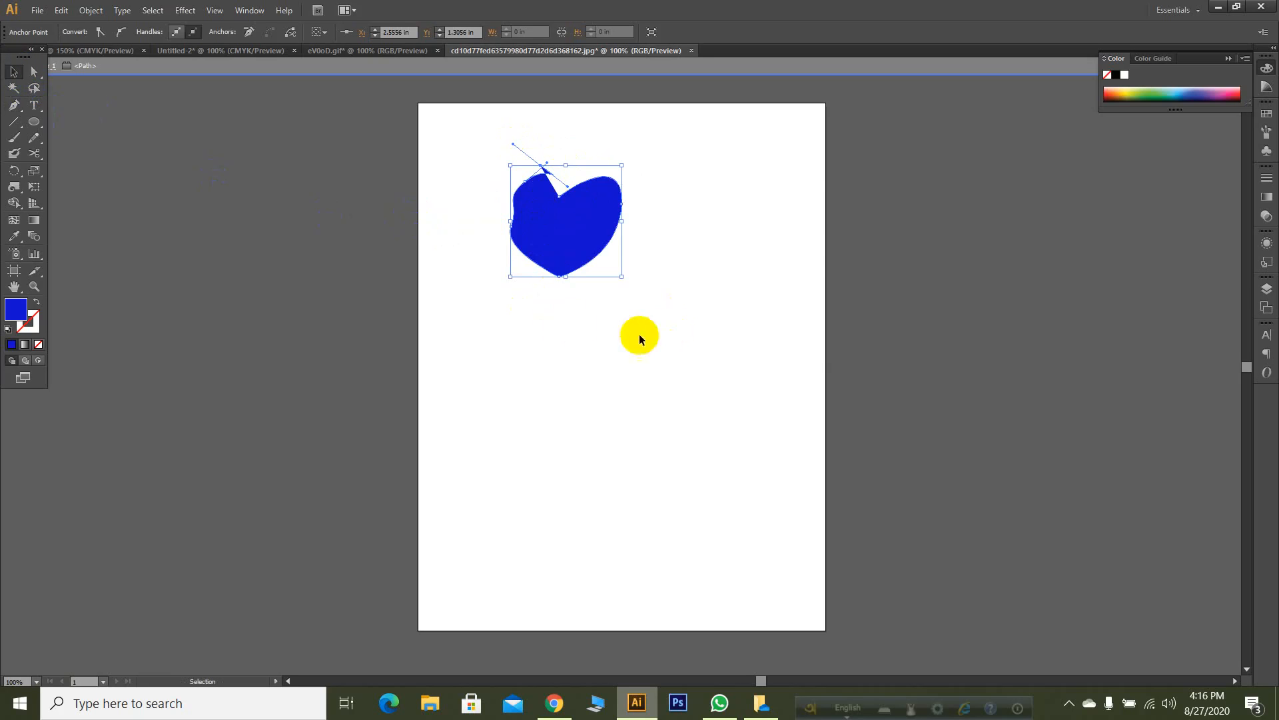
{"action": "left_click", "coordinate": [489, 354]}
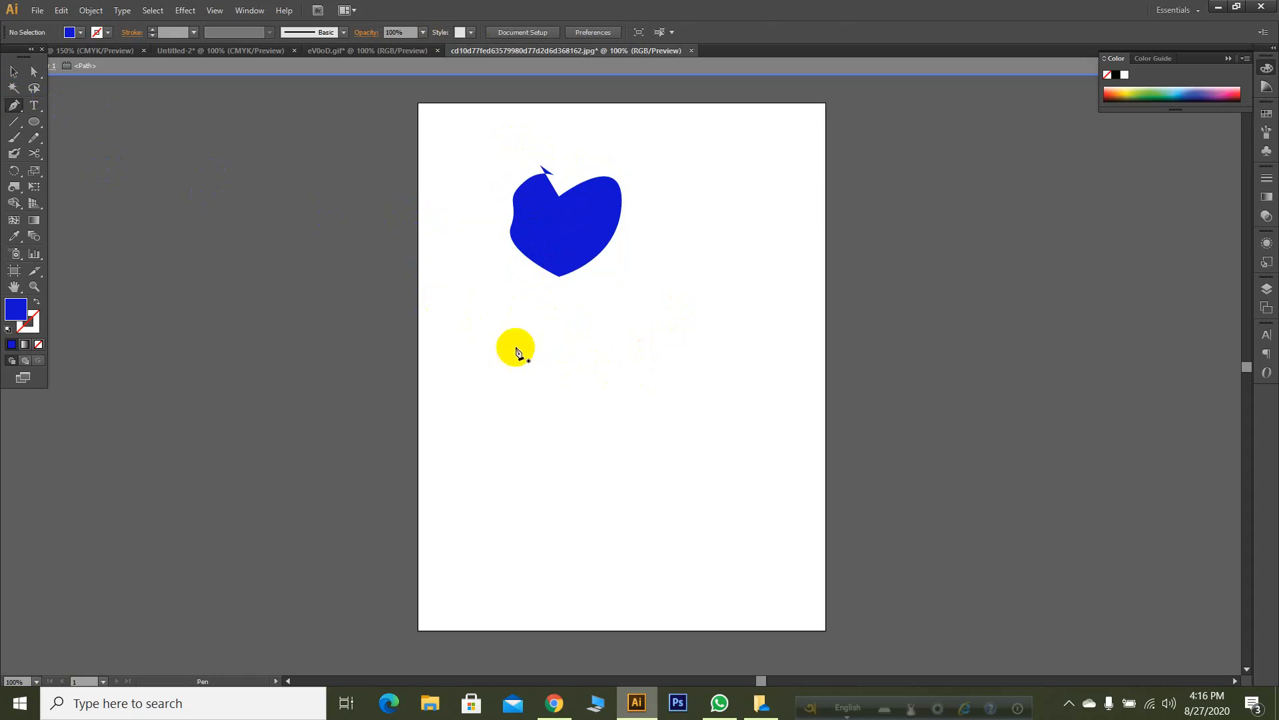
Draw a second blue heart-shaped path below the first heart with the Pen tool, curving both sides down to a bottom point
{"action": "left_click", "coordinate": [571, 345]}
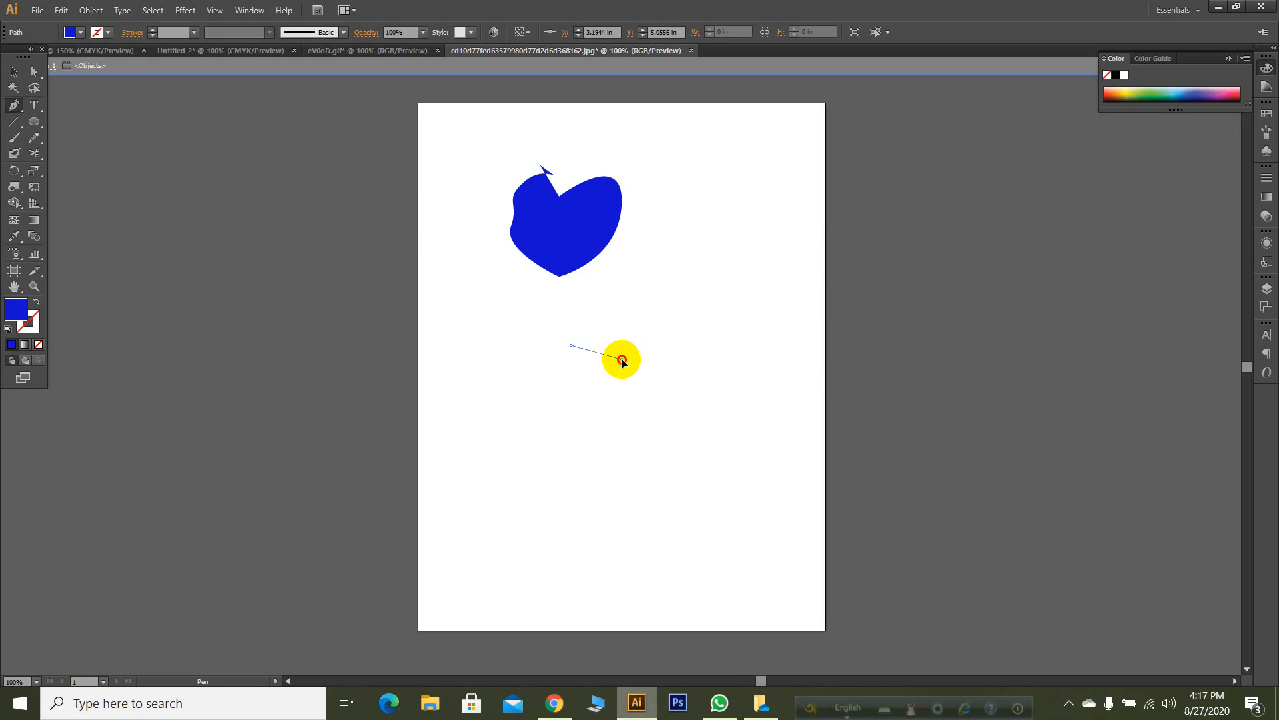
{"action": "left_click_drag", "start_coordinate": [621, 359], "coordinate": [600, 415]}
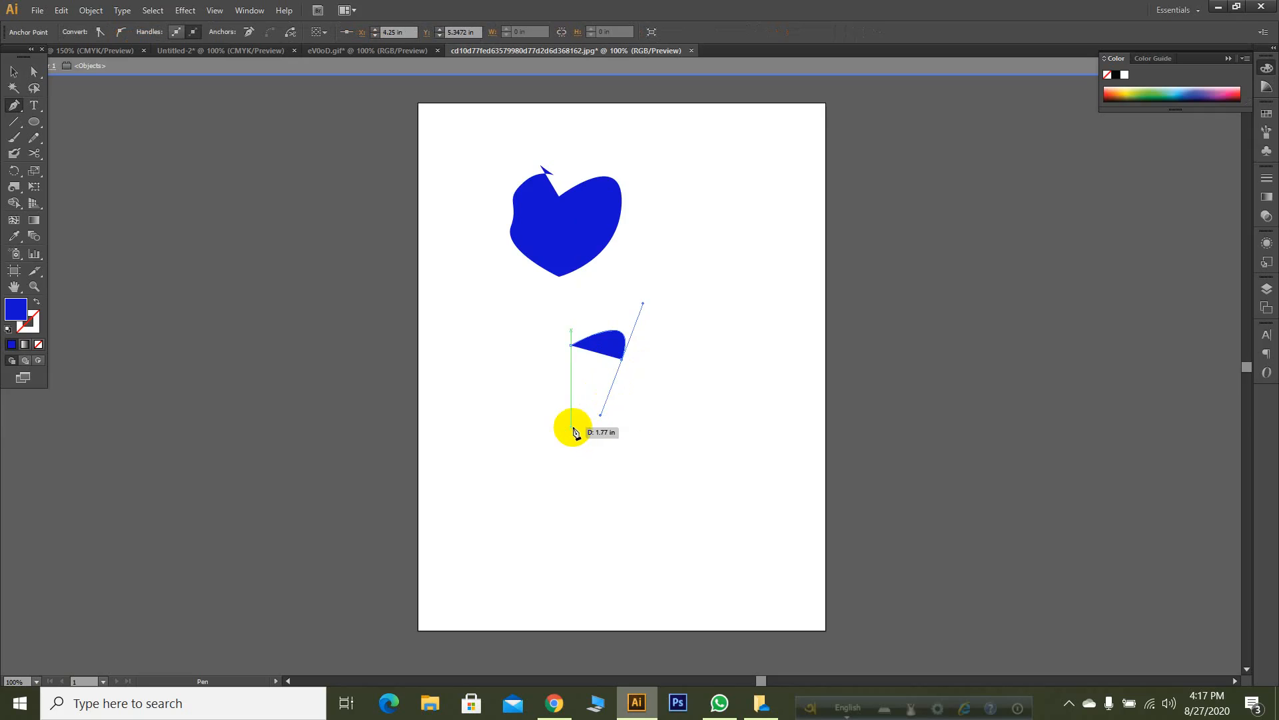
{"action": "left_click", "coordinate": [572, 427]}
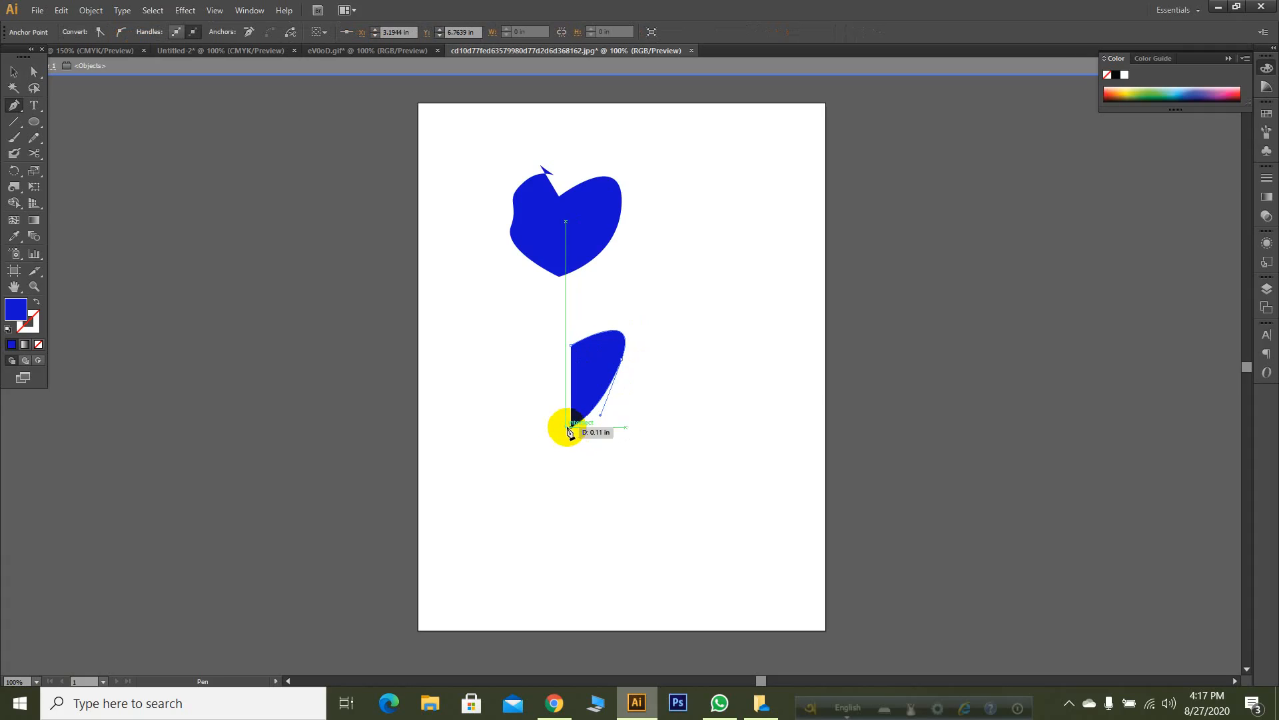
{"action": "left_click_drag", "start_coordinate": [573, 429], "coordinate": [526, 371]}
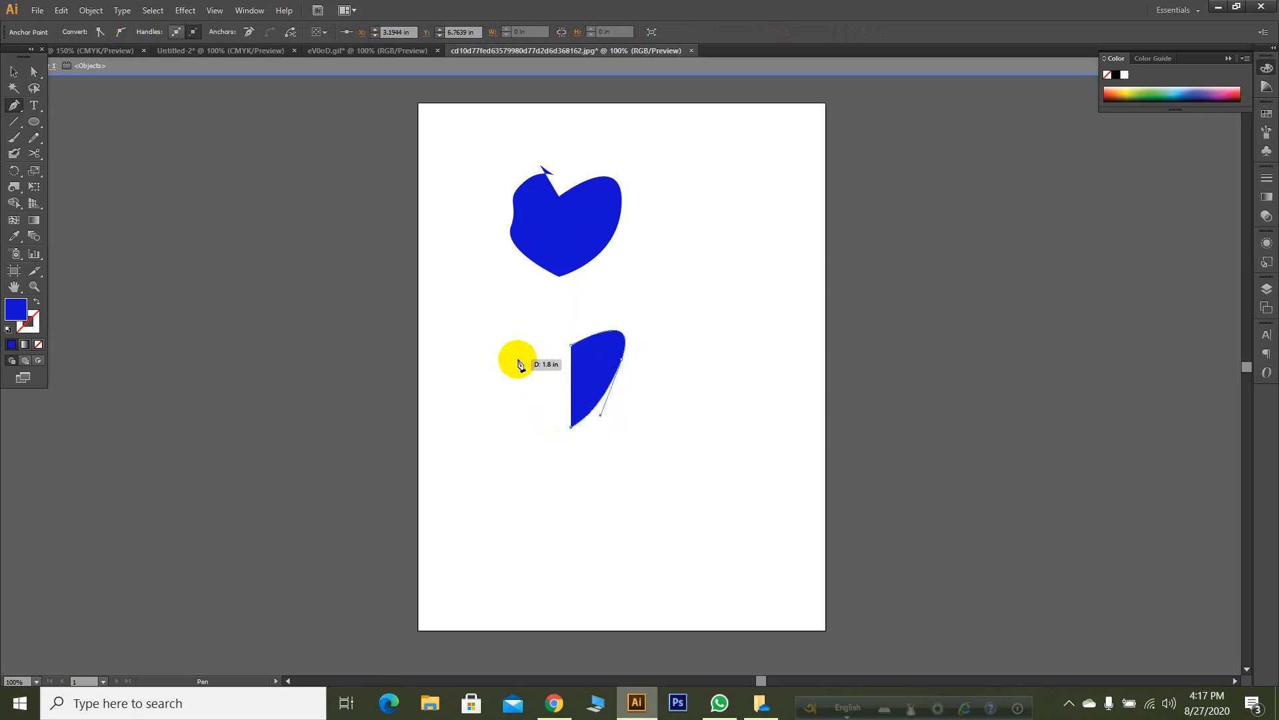
{"action": "left_click", "coordinate": [518, 360]}
{"action": "mouse_move", "coordinate": [517, 360]}
{"action": "left_mouse_down"}
{"action": "mouse_move", "coordinate": [549, 345]}
{"action": "mouse_move", "coordinate": [516, 342]}
{"action": "mouse_move", "coordinate": [533, 341]}
{"action": "left_mouse_up"}
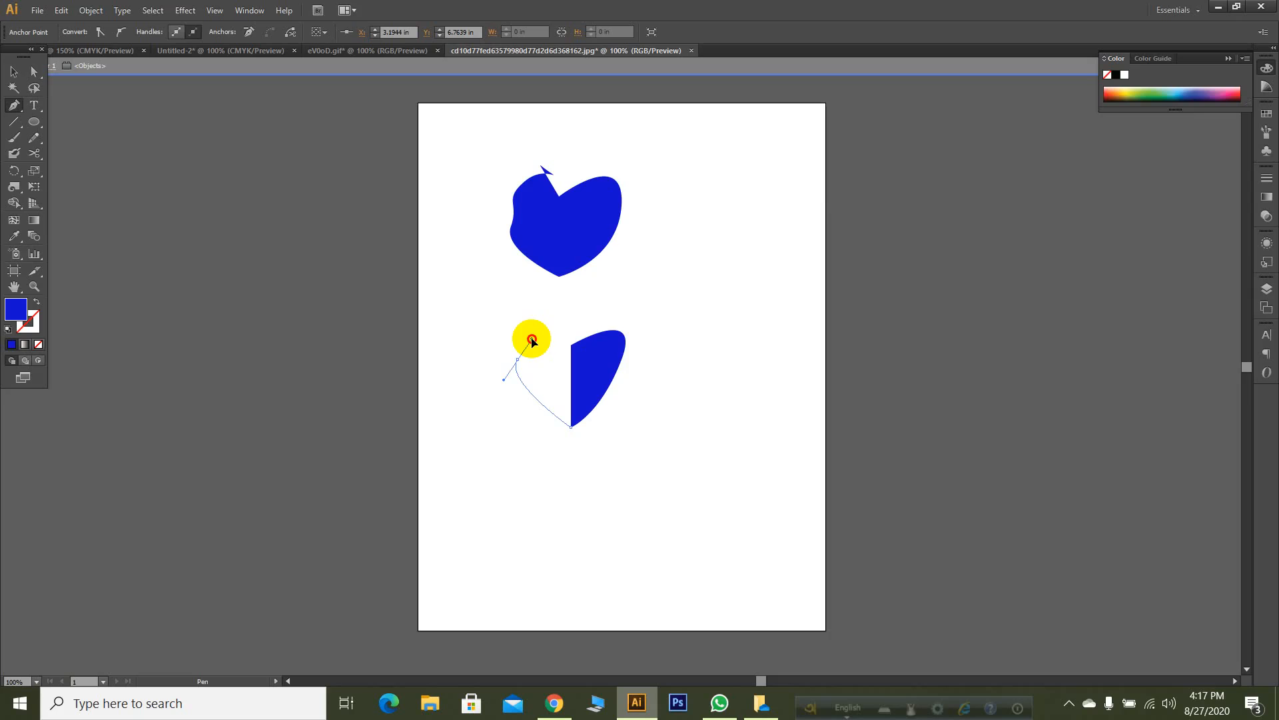
{"action": "mouse_move", "coordinate": [533, 340]}
{"action": "left_mouse_down"}
{"action": "mouse_move", "coordinate": [527, 316]}
{"action": "mouse_move", "coordinate": [519, 347]}
{"action": "mouse_move", "coordinate": [536, 331]}
{"action": "left_mouse_up"}
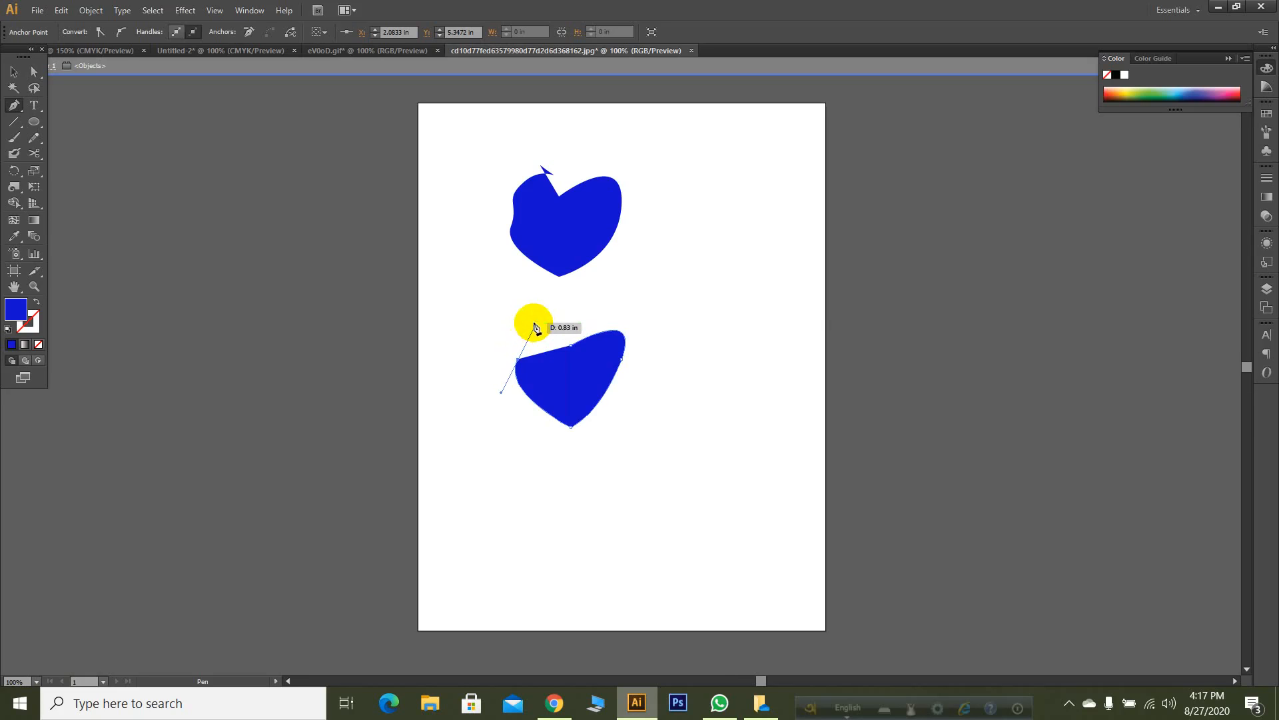
{"action": "mouse_move", "coordinate": [534, 326]}
{"action": "left_mouse_down"}
{"action": "mouse_move", "coordinate": [568, 341]}
{"action": "mouse_move", "coordinate": [547, 310]}
{"action": "mouse_move", "coordinate": [571, 320]}
{"action": "mouse_move", "coordinate": [577, 348]}
{"action": "mouse_move", "coordinate": [546, 371]}
{"action": "mouse_move", "coordinate": [555, 361]}
{"action": "mouse_move", "coordinate": [509, 279]}
{"action": "mouse_move", "coordinate": [502, 342]}
{"action": "mouse_move", "coordinate": [514, 323]}
{"action": "mouse_move", "coordinate": [525, 329]}
{"action": "left_mouse_up"}
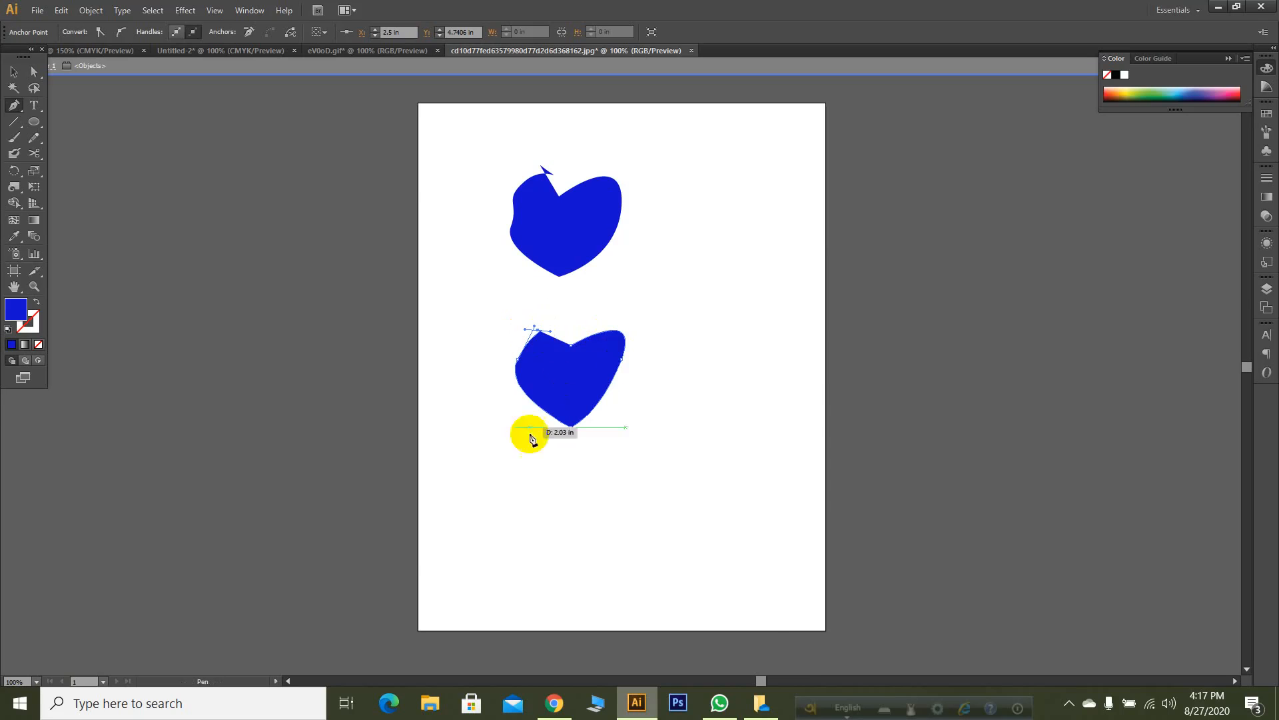
Switch back to the Google Meet call in Chrome, unmute the microphone for a short reply and mute it again
{"action": "left_click", "coordinate": [554, 703]}
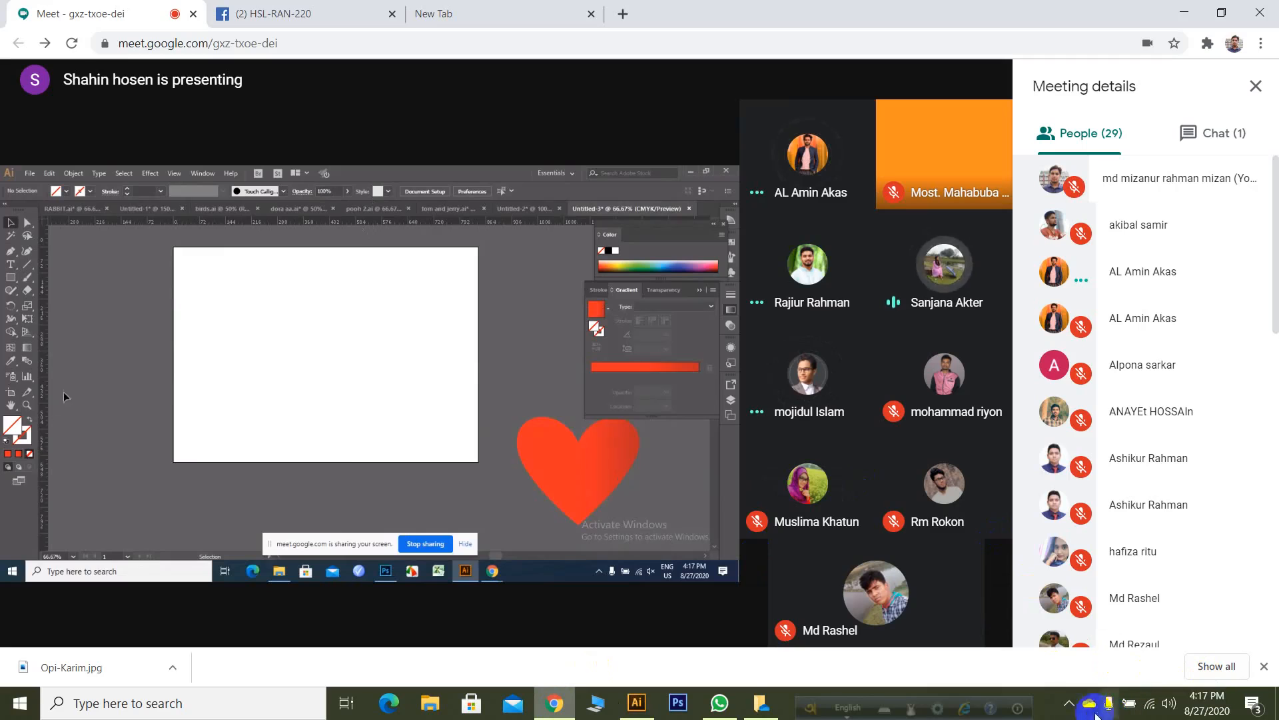
{"action": "left_click", "coordinate": [1066, 708]}
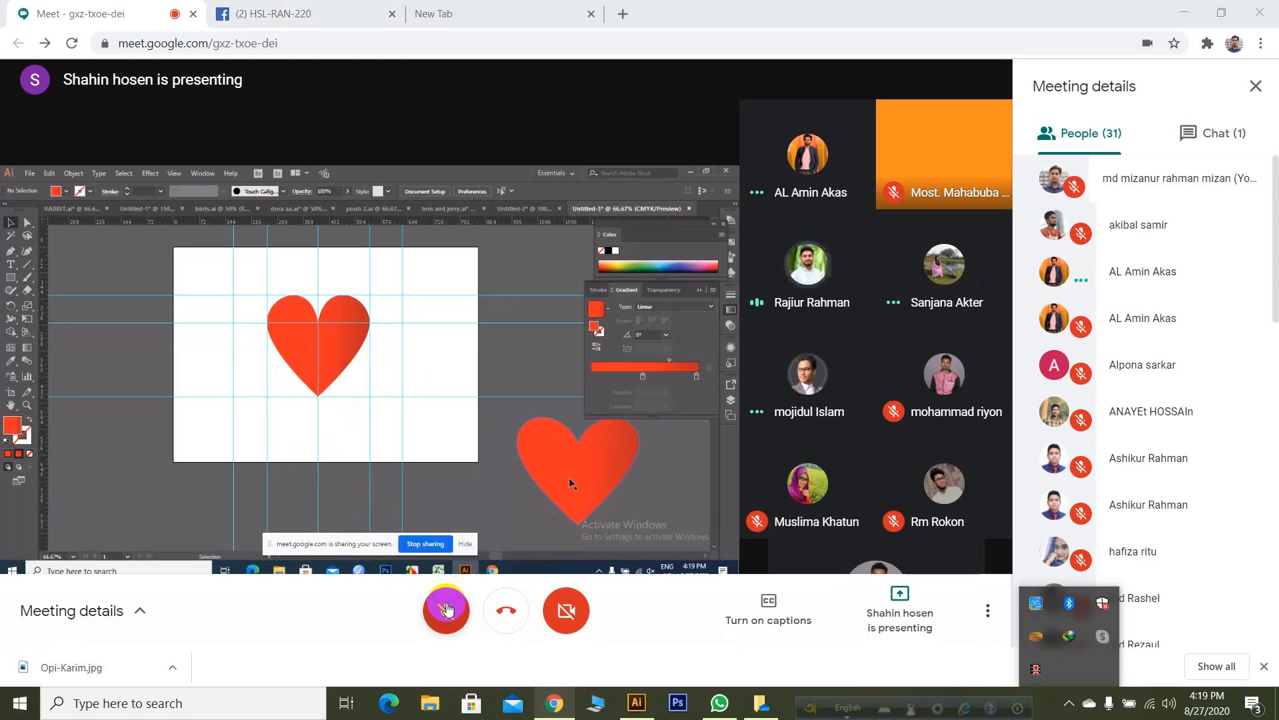
{"action": "left_click", "coordinate": [446, 608]}
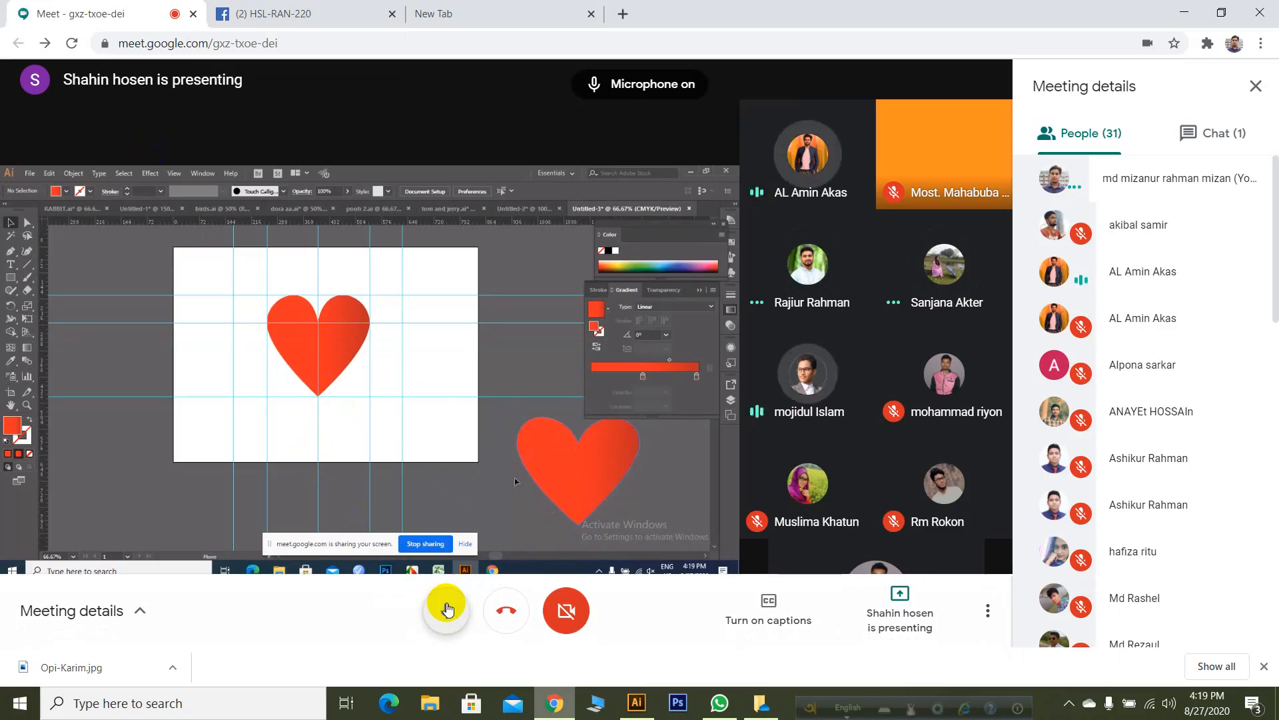
{"action": "left_click", "coordinate": [448, 610]}
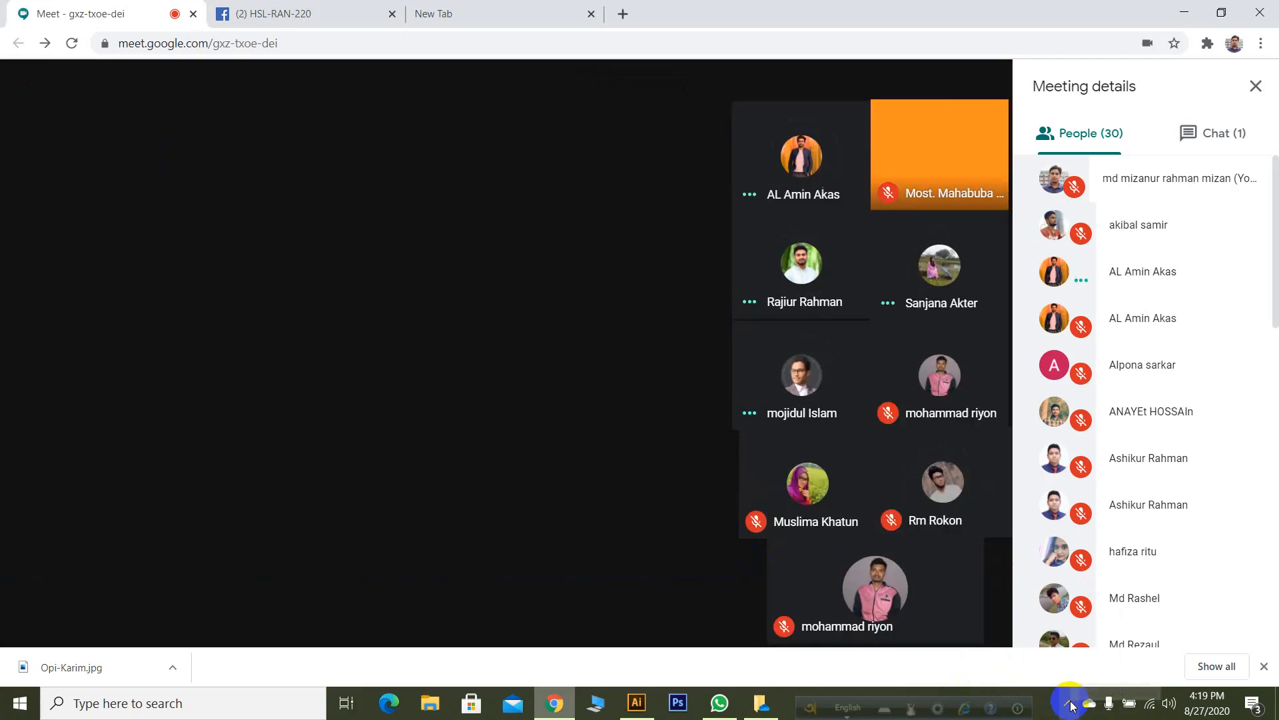
{"action": "left_click", "coordinate": [1069, 704]}
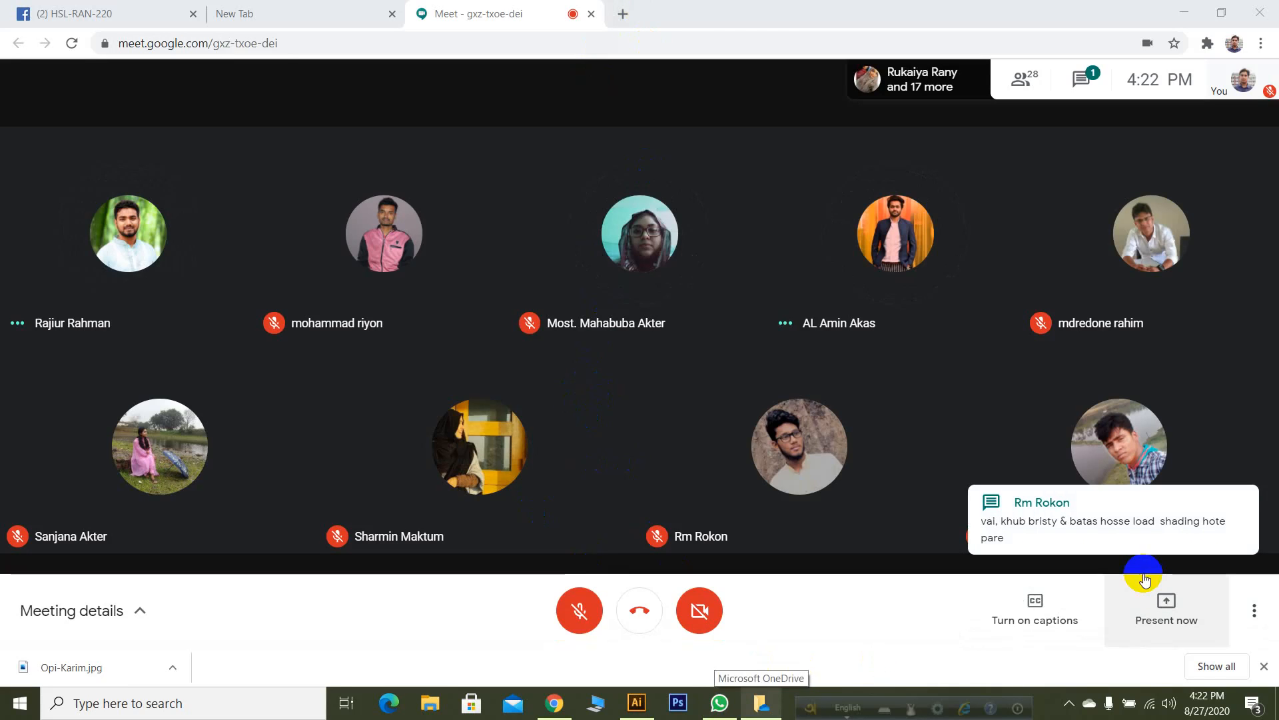
{"action": "left_click", "coordinate": [1070, 705]}
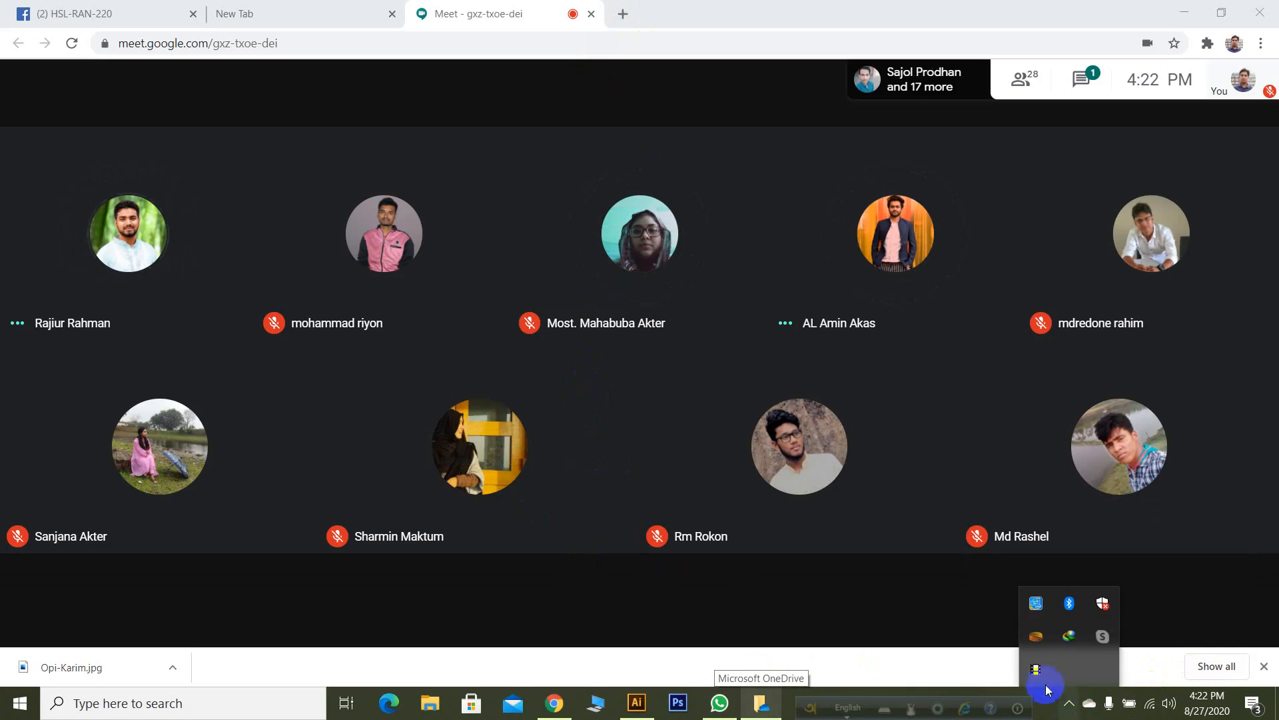